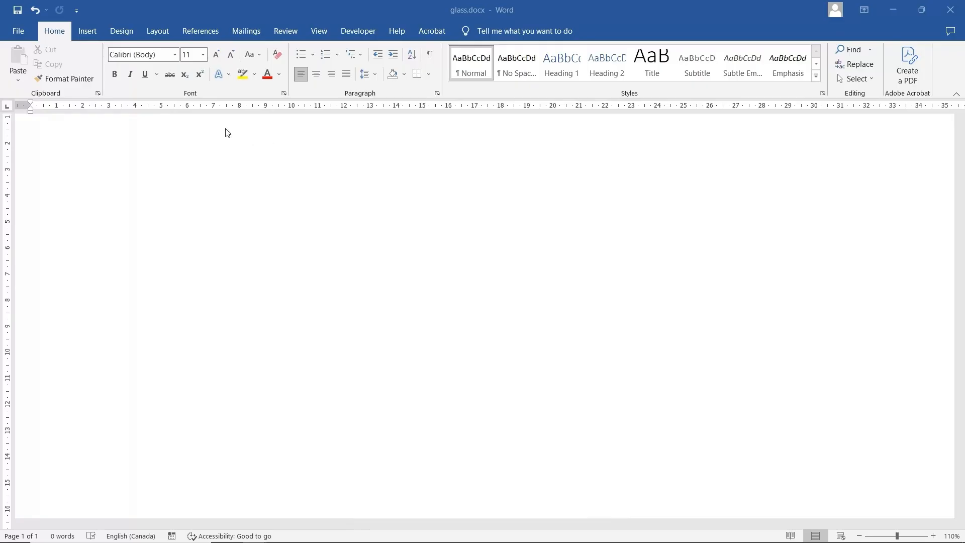
Step: Draw a flowchart cylinder about 3.75 cm wide and 5.89 cm high near the middle of the page
{"action": "left_click", "coordinate": [91, 35]}
{"action": "left_click", "coordinate": [170, 65]}
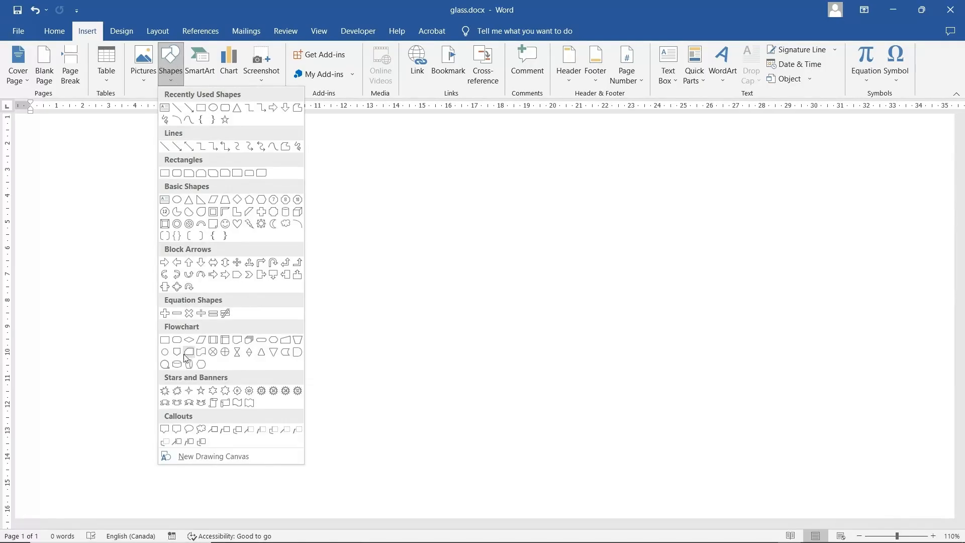
{"action": "left_click", "coordinate": [180, 370]}
{"action": "mouse_move", "coordinate": [317, 244]}
{"action": "left_mouse_down"}
{"action": "mouse_move", "coordinate": [431, 399]}
{"action": "mouse_move", "coordinate": [416, 399]}
{"action": "left_mouse_up"}
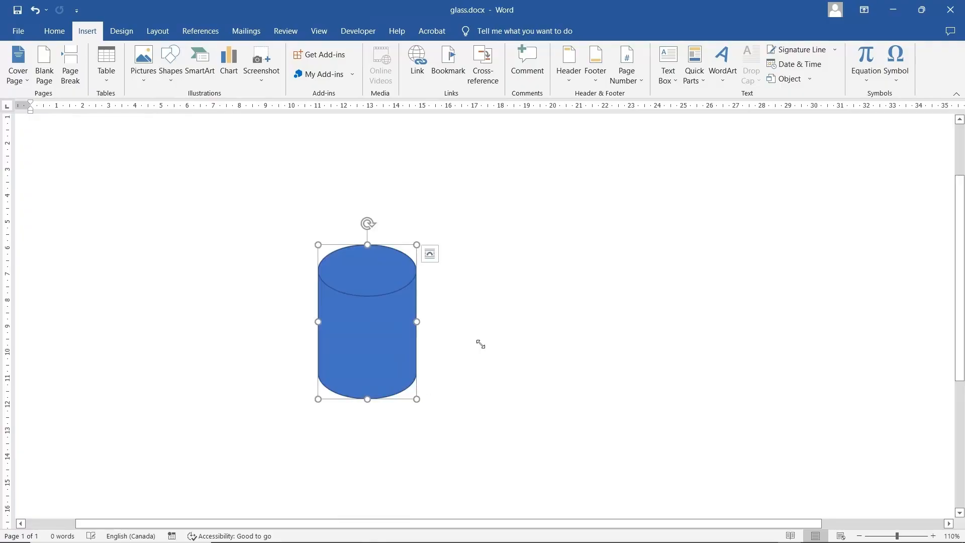
Step: Duplicate the cylinder and position the two cylinders side by side
{"action": "right_click", "coordinate": [511, 318]}
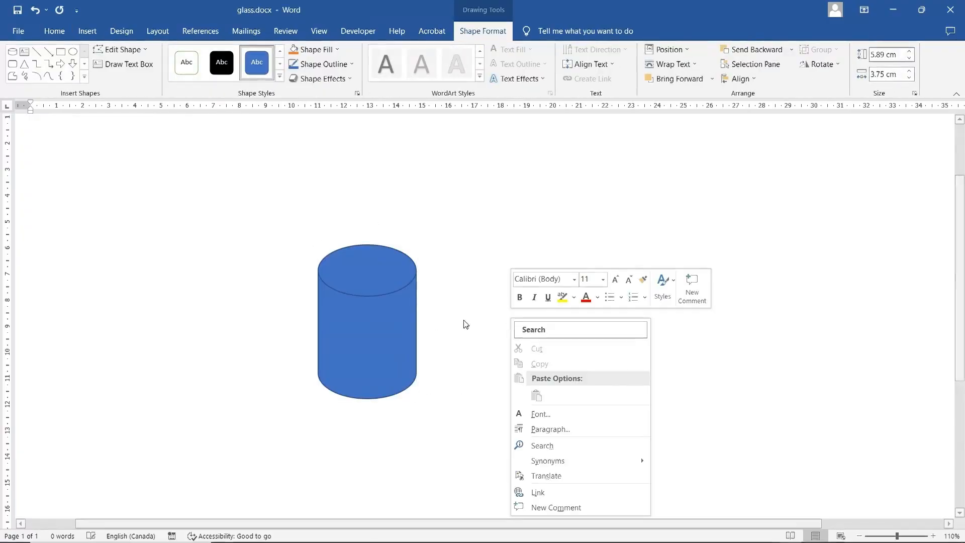
{"action": "left_click", "coordinate": [492, 373]}
{"action": "right_click", "coordinate": [380, 371]}
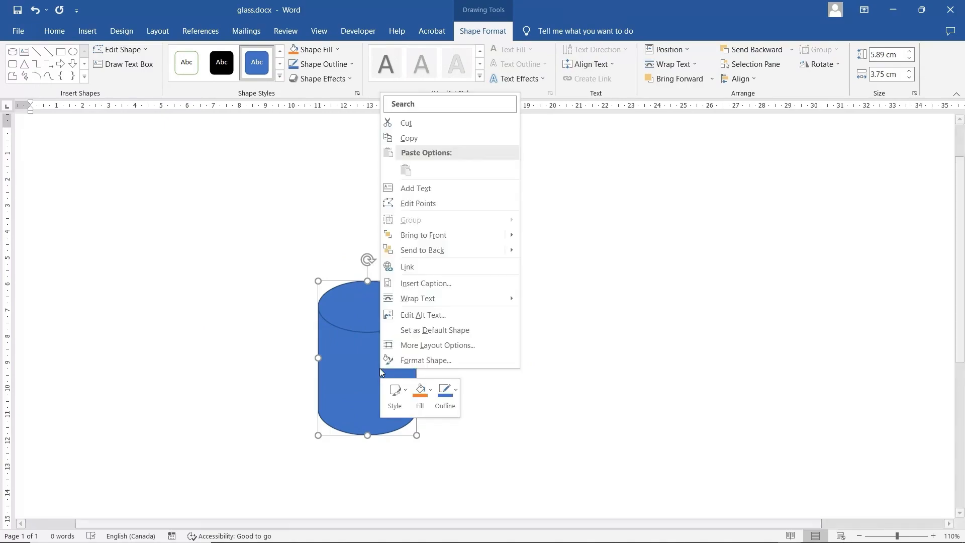
{"action": "left_click", "coordinate": [410, 139]}
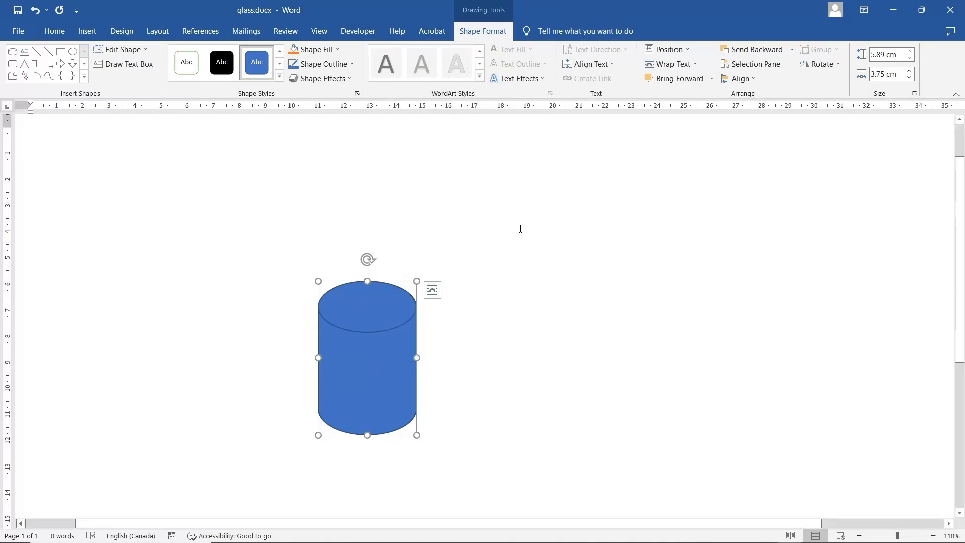
{"action": "right_click", "coordinate": [521, 231]}
{"action": "left_click", "coordinate": [550, 309]}
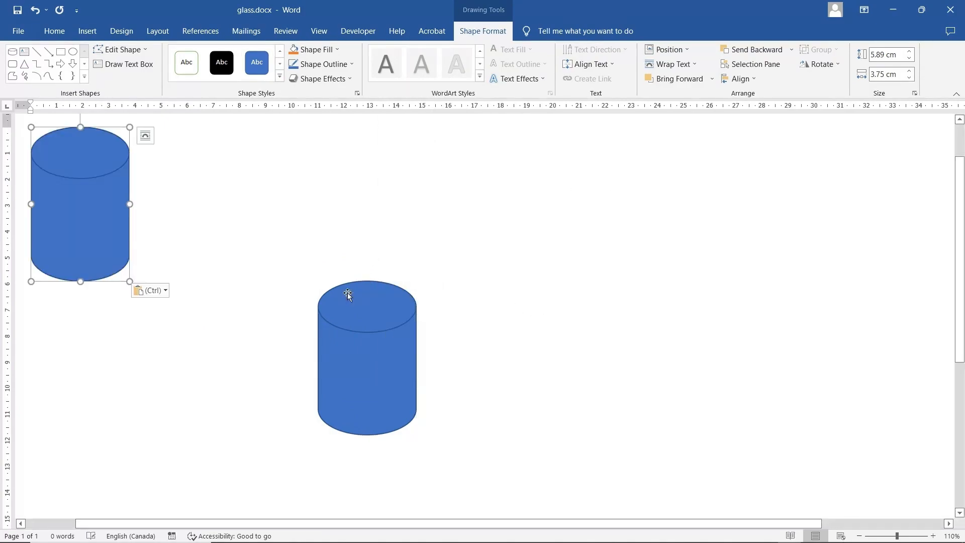
{"action": "left_click_drag", "start_coordinate": [103, 221], "coordinate": [211, 322]}
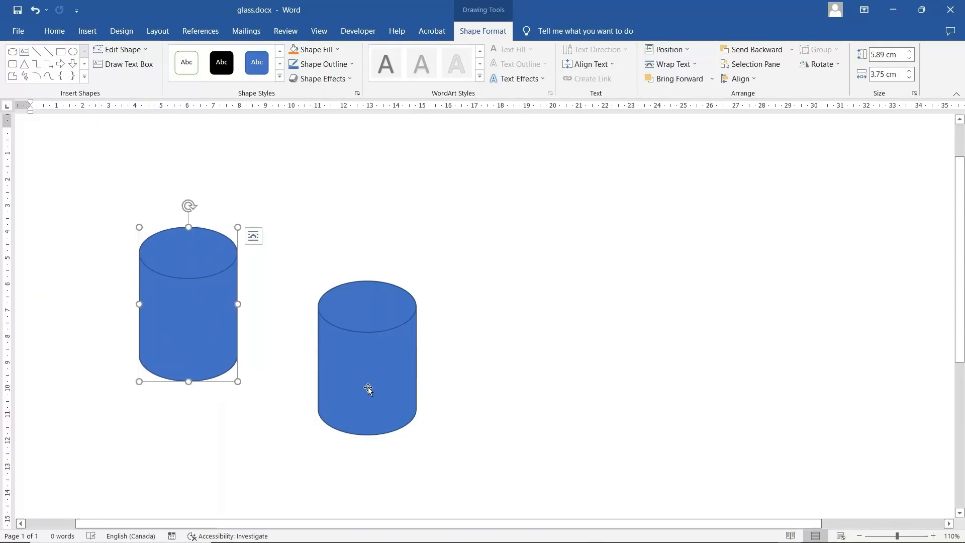
{"action": "left_click_drag", "start_coordinate": [368, 390], "coordinate": [366, 324]}
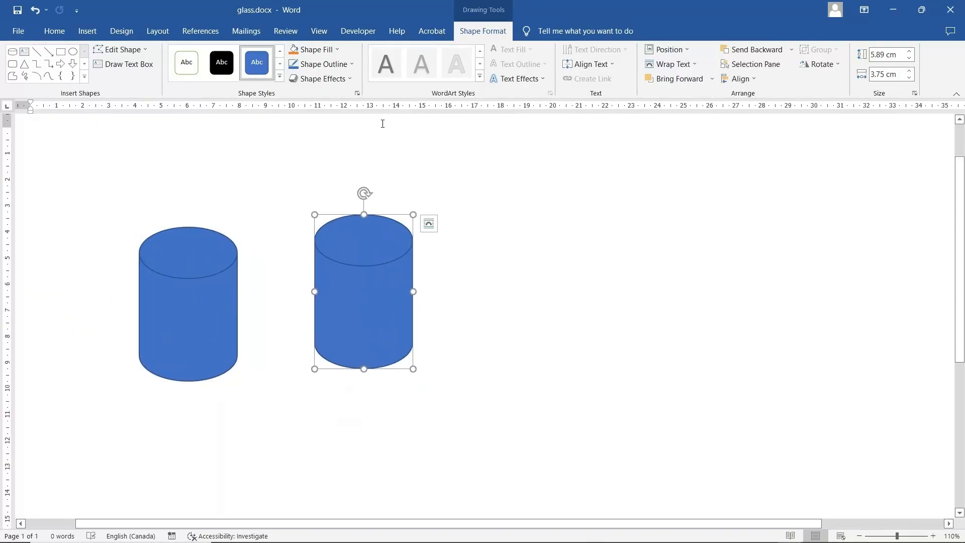
{"action": "left_click", "coordinate": [432, 225]}
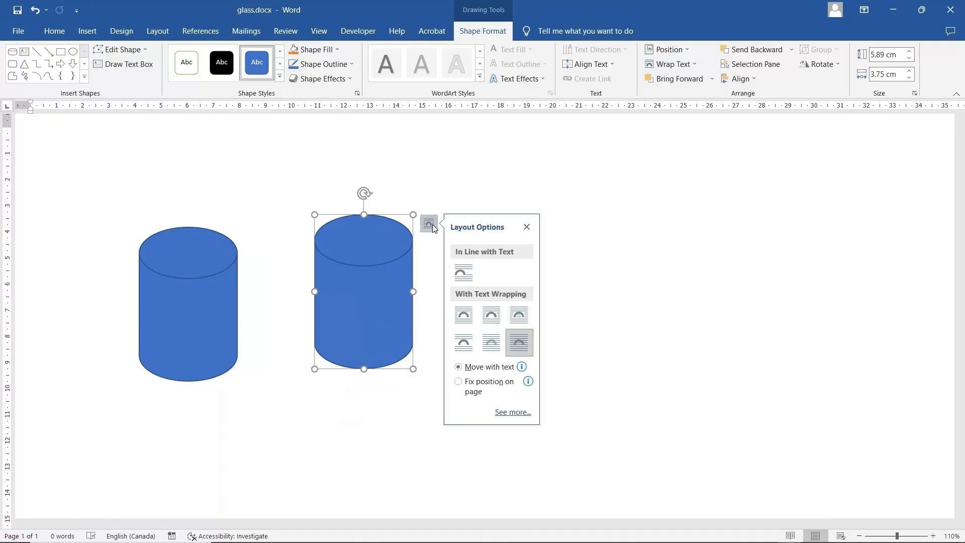
{"action": "left_click", "coordinate": [642, 274]}
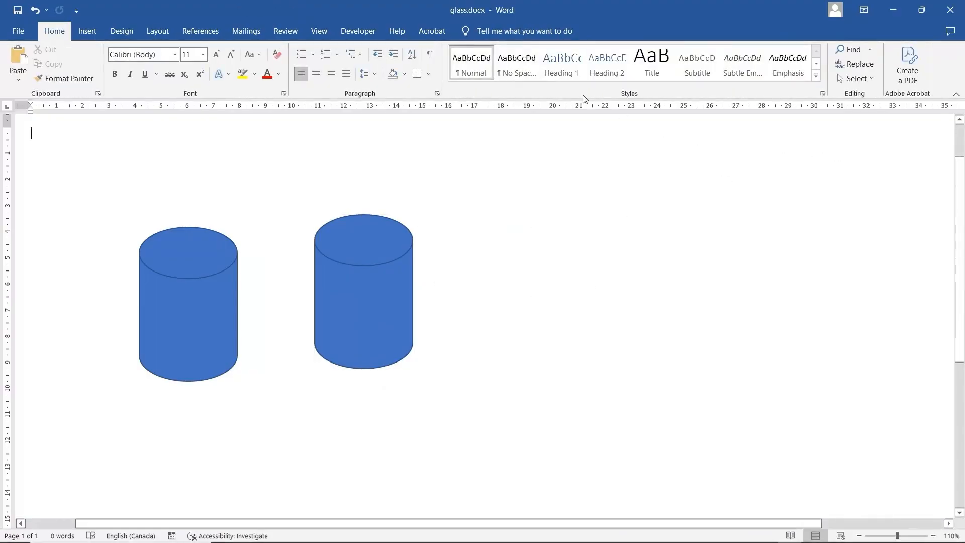
Step: Apply rounded 6 pt top and bottom bevels to the cylinder on the right
{"action": "left_click", "coordinate": [402, 260]}
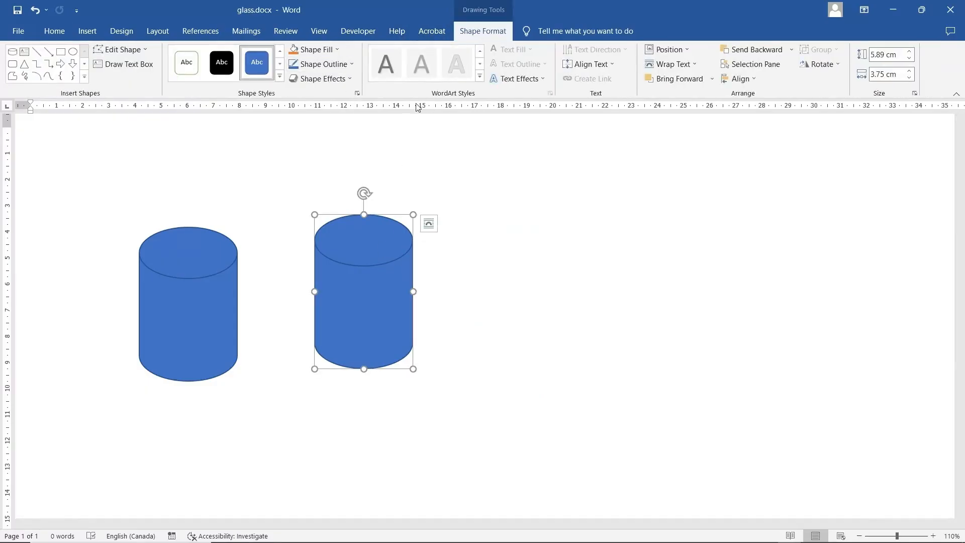
{"action": "left_click", "coordinate": [358, 93]}
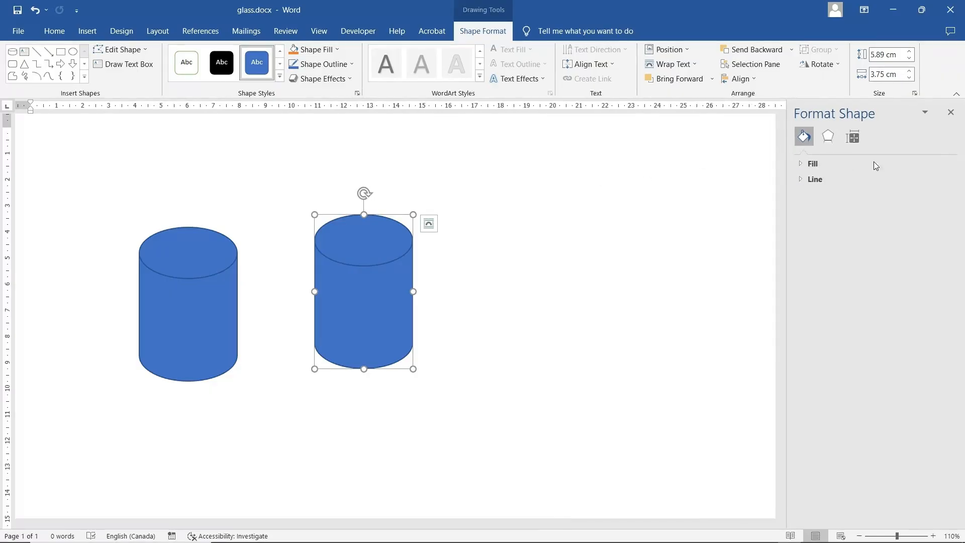
{"action": "left_click", "coordinate": [833, 136]}
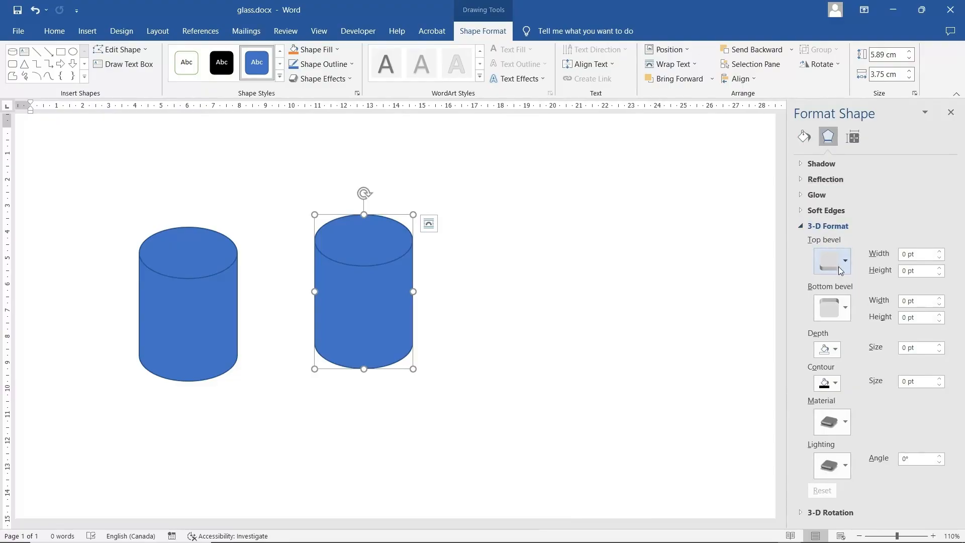
{"action": "left_click", "coordinate": [847, 260]}
{"action": "left_click", "coordinate": [839, 352]}
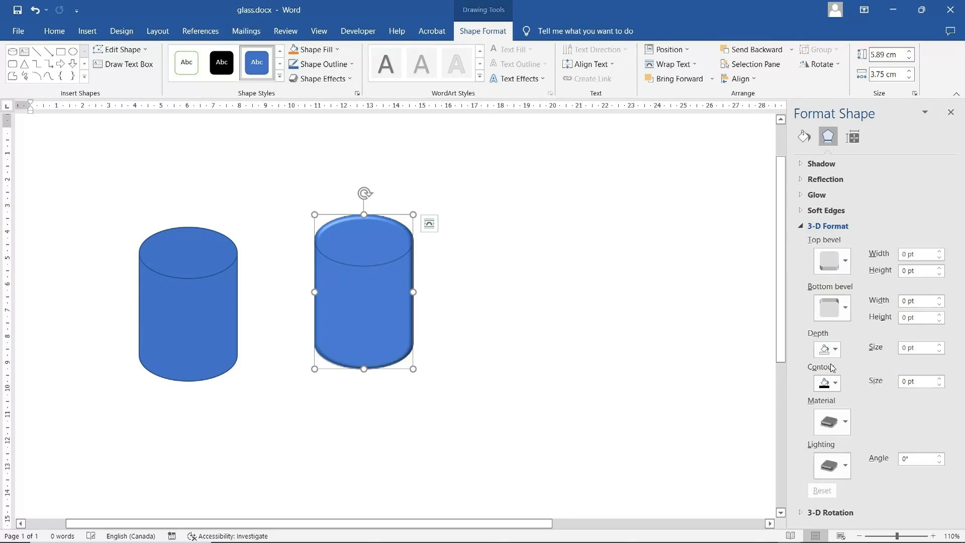
{"action": "left_click", "coordinate": [848, 308]}
{"action": "left_click", "coordinate": [838, 409]}
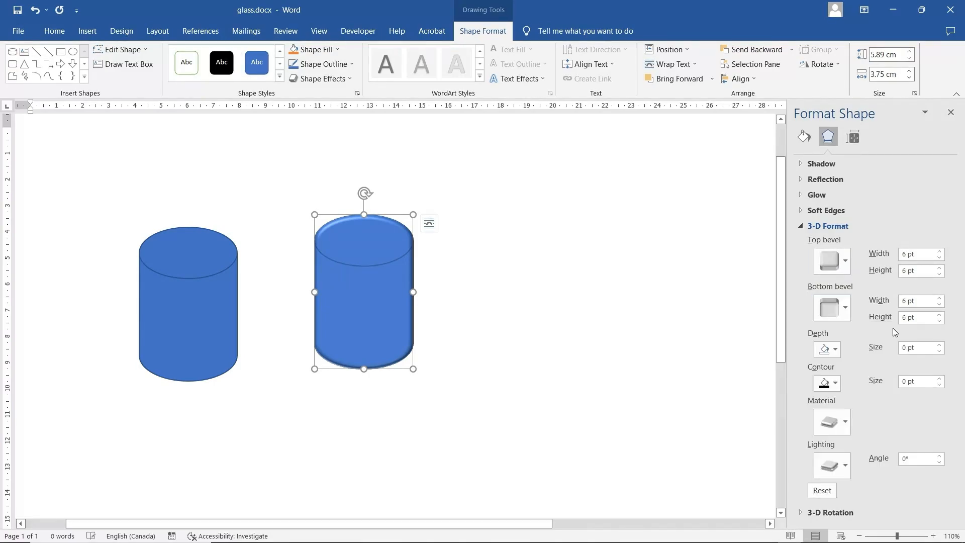
Step: Reduce the top bevel's width to 4.5 pt on the beveled cylinder
{"action": "left_click", "coordinate": [939, 258]}
{"action": "left_click", "coordinate": [939, 257]}
{"action": "left_click", "coordinate": [939, 258]}
Step: Give the beveled cylinder a light gray theme fill and a slightly darker gray outline
{"action": "left_click", "coordinate": [318, 50]}
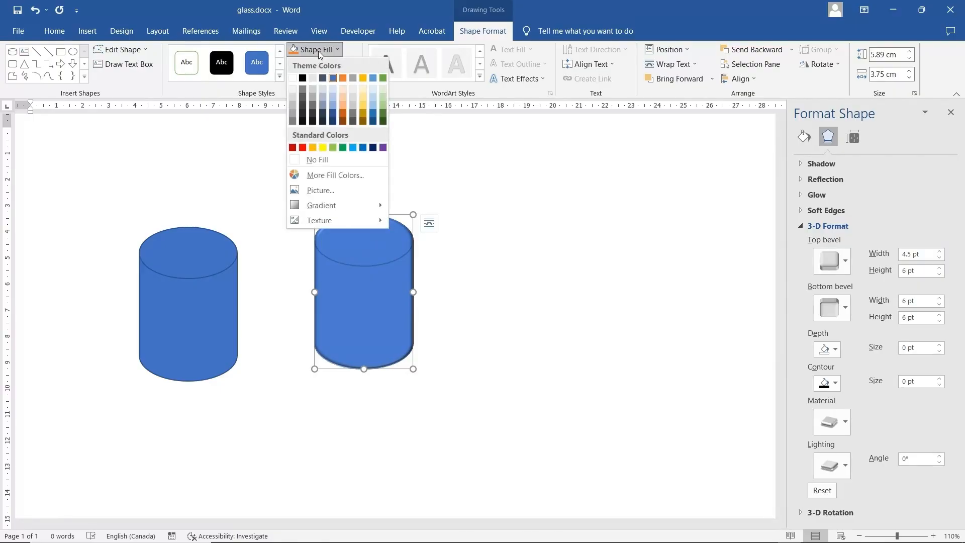
{"action": "left_click", "coordinate": [314, 79]}
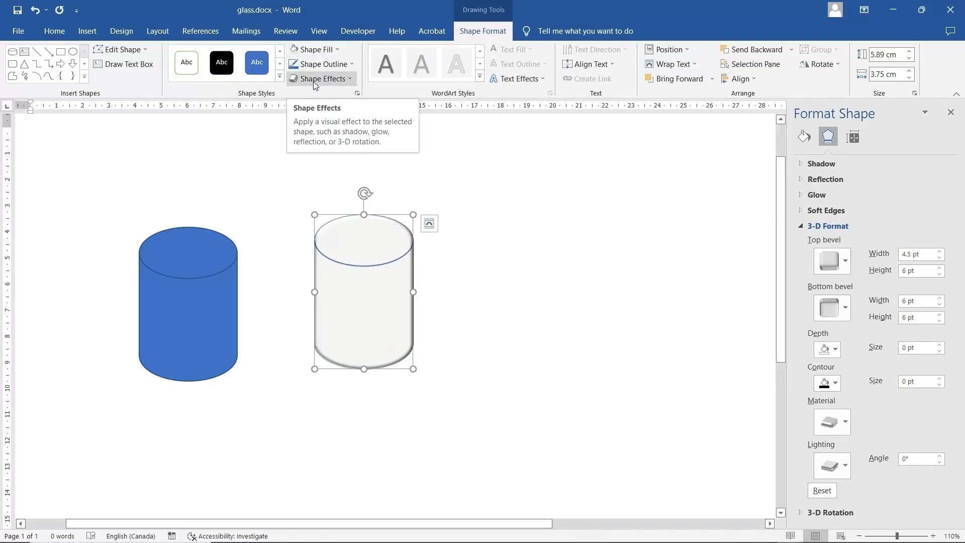
{"action": "left_click", "coordinate": [324, 66]}
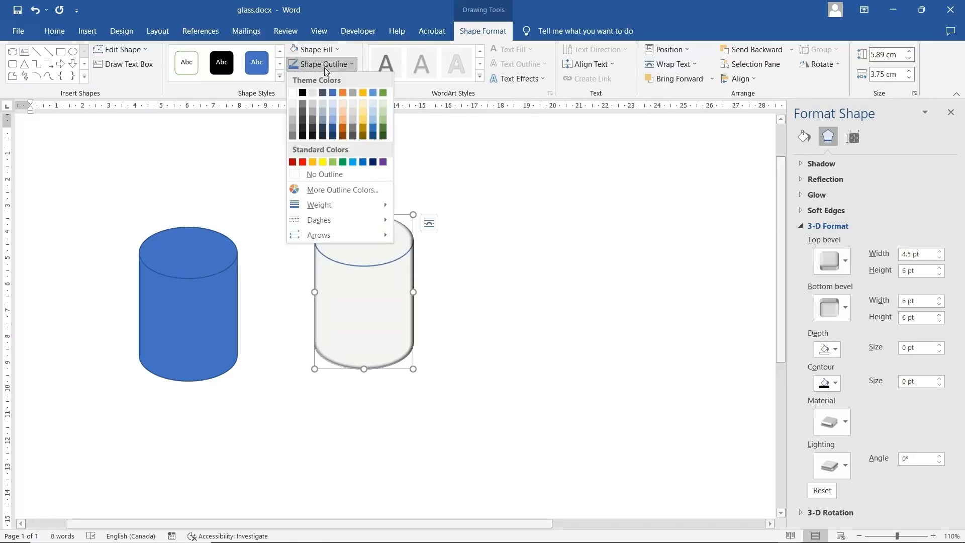
{"action": "left_click", "coordinate": [293, 116]}
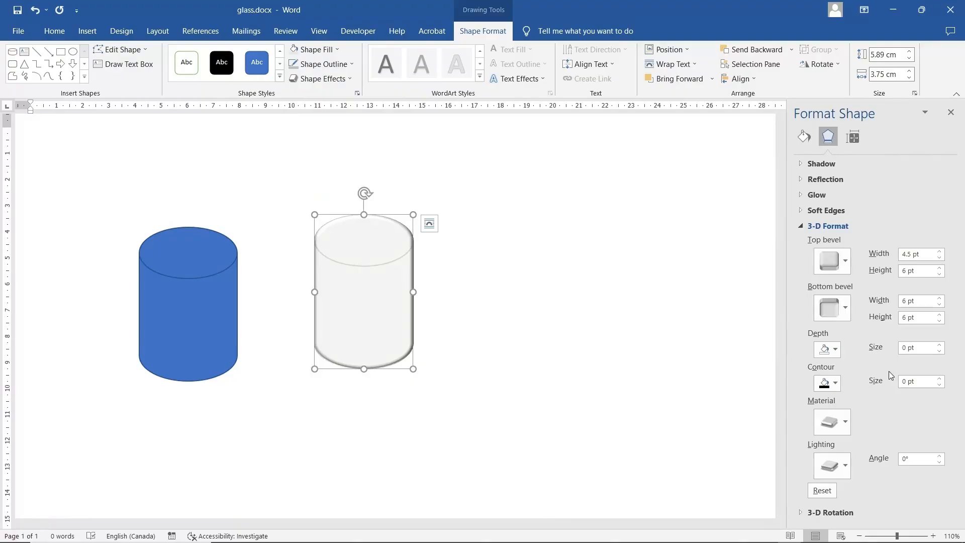
Step: Set the beveled cylinder's 3-D material to Plastic
{"action": "left_click", "coordinate": [846, 422]}
{"action": "left_click", "coordinate": [903, 292]}
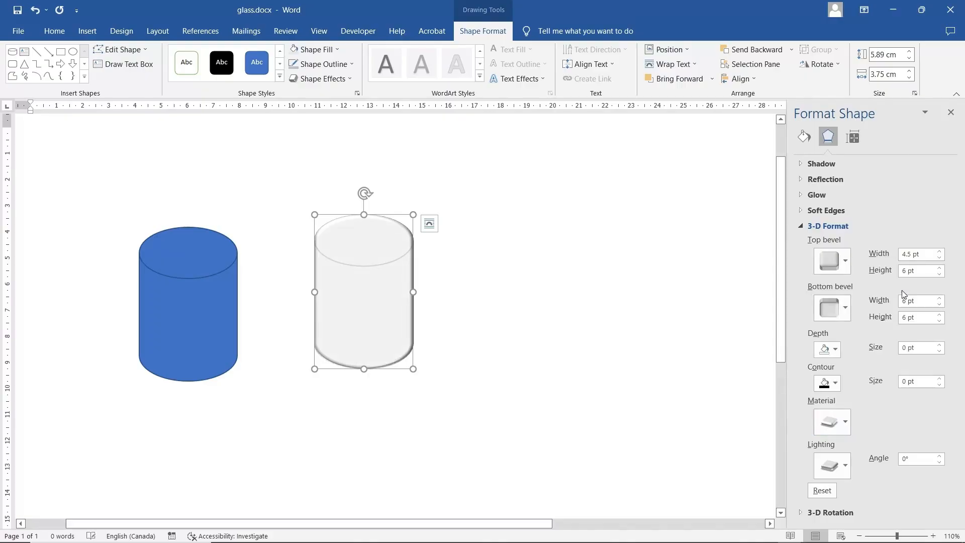
{"action": "left_click", "coordinate": [846, 422]}
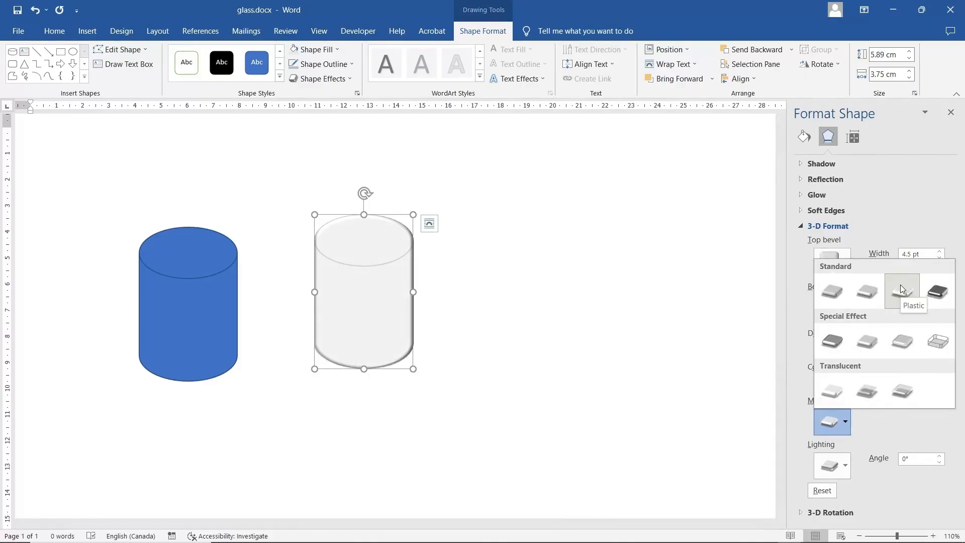
{"action": "left_click", "coordinate": [893, 431]}
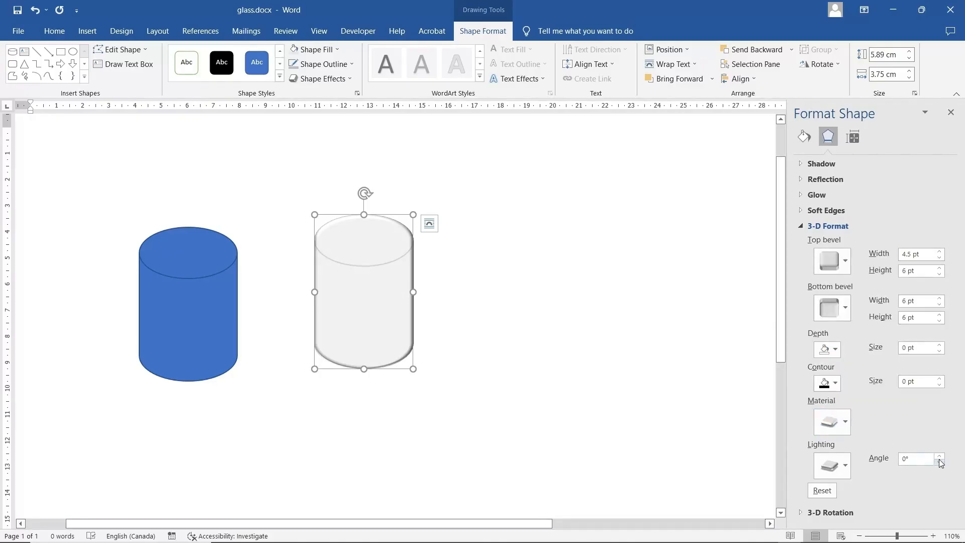
Step: Set the lighting angle of the beveled cylinder to 40°
{"action": "left_click", "coordinate": [940, 456]}
{"action": "left_click", "coordinate": [940, 456]}
{"action": "left_click", "coordinate": [939, 456]}
{"action": "left_click", "coordinate": [939, 456]}
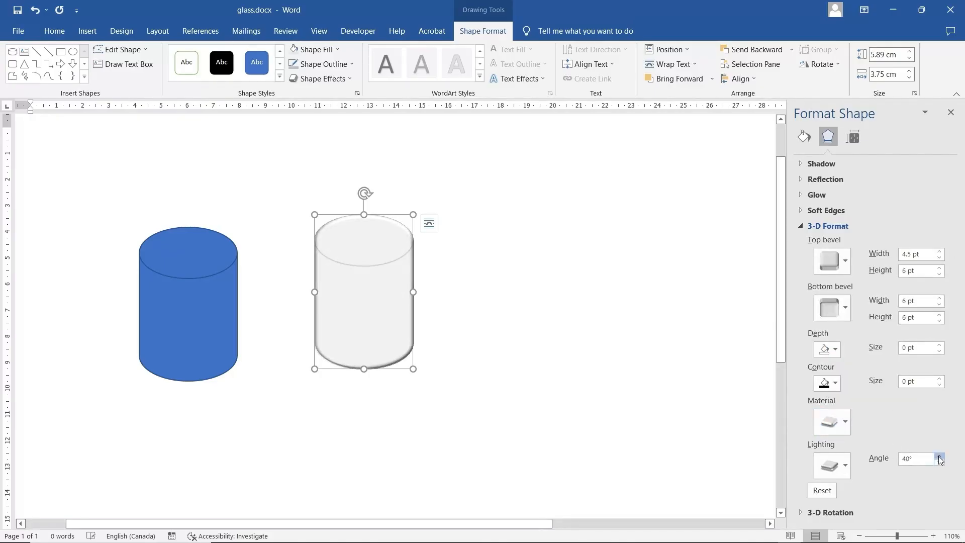
Step: Apply the first Warm lighting preset to the beveled cylinder and set its lighting angle to 40°
{"action": "left_click", "coordinate": [843, 465]}
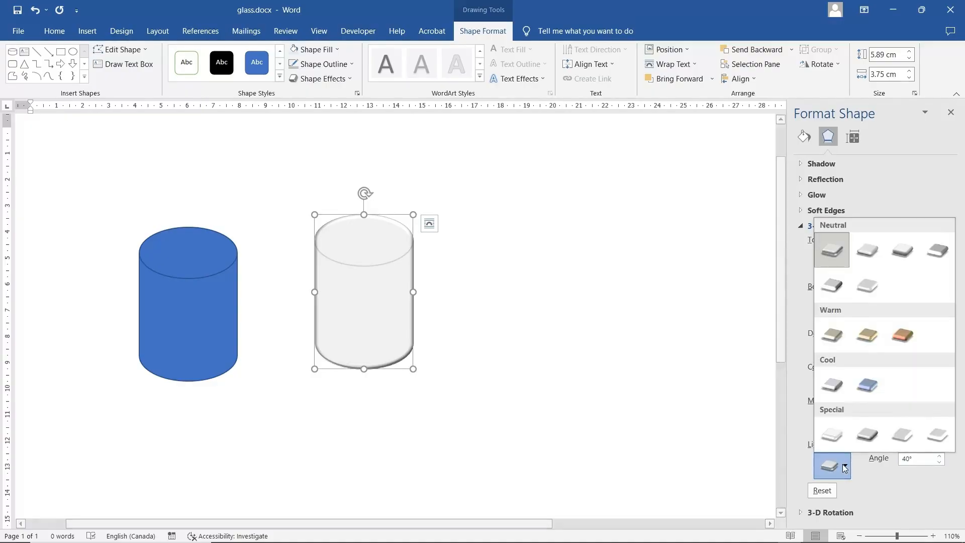
{"action": "left_click", "coordinate": [831, 333]}
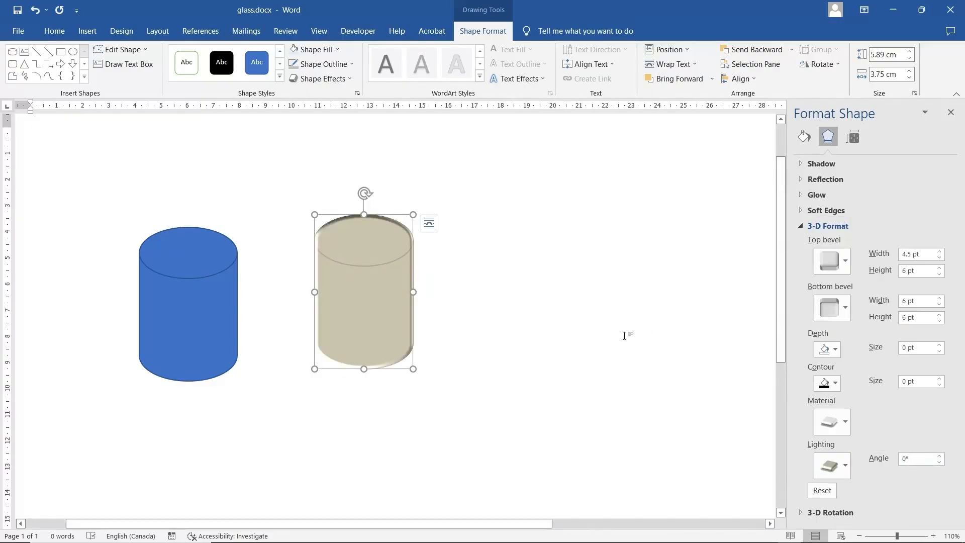
{"action": "left_click", "coordinate": [940, 457]}
{"action": "left_click", "coordinate": [939, 457]}
{"action": "left_click", "coordinate": [940, 457]}
{"action": "left_click", "coordinate": [939, 457]}
{"action": "left_click", "coordinate": [939, 457]}
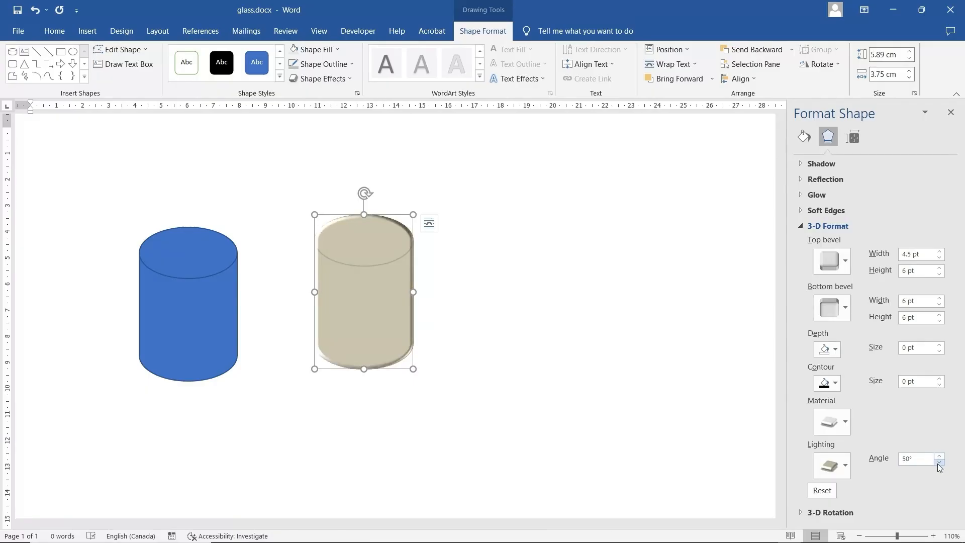
{"action": "left_click", "coordinate": [939, 463]}
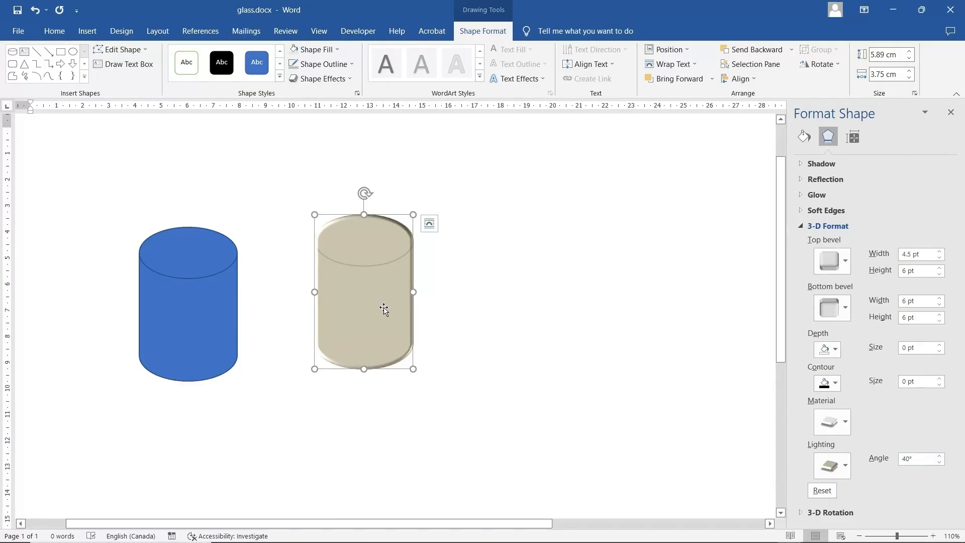
Step: Move the beveled cylinder slightly higher on the page and apply the first Cool lighting preset
{"action": "left_click_drag", "start_coordinate": [383, 309], "coordinate": [390, 281]}
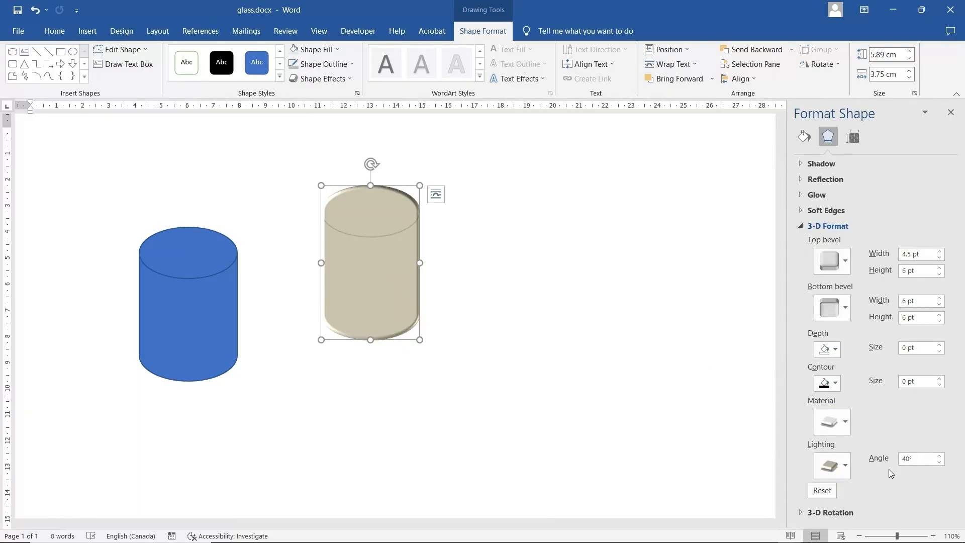
{"action": "left_click", "coordinate": [838, 466]}
{"action": "left_click", "coordinate": [833, 388]}
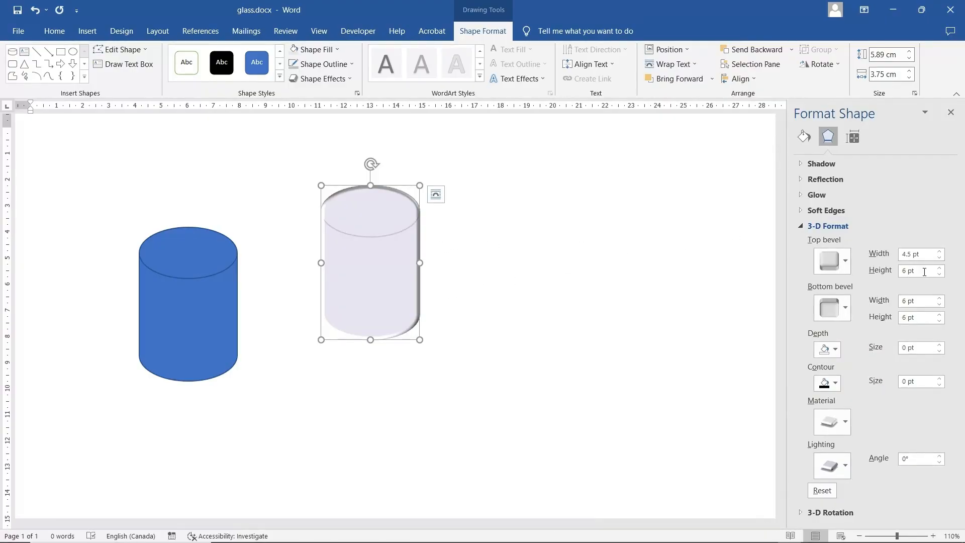
Step: Set the beveled cylinder's top bevel width to 6 pt
{"action": "left_click", "coordinate": [940, 251]}
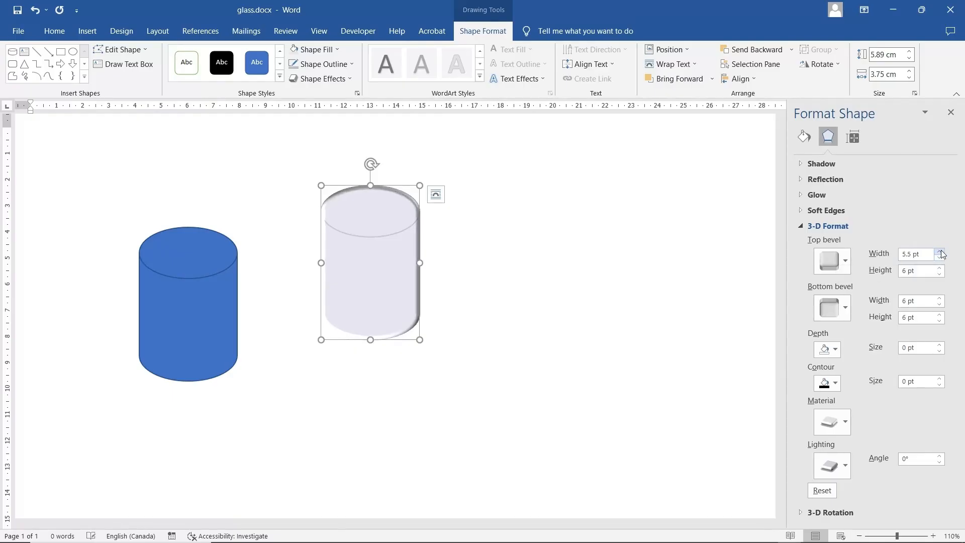
{"action": "left_click", "coordinate": [940, 251]}
{"action": "left_click", "coordinate": [940, 258]}
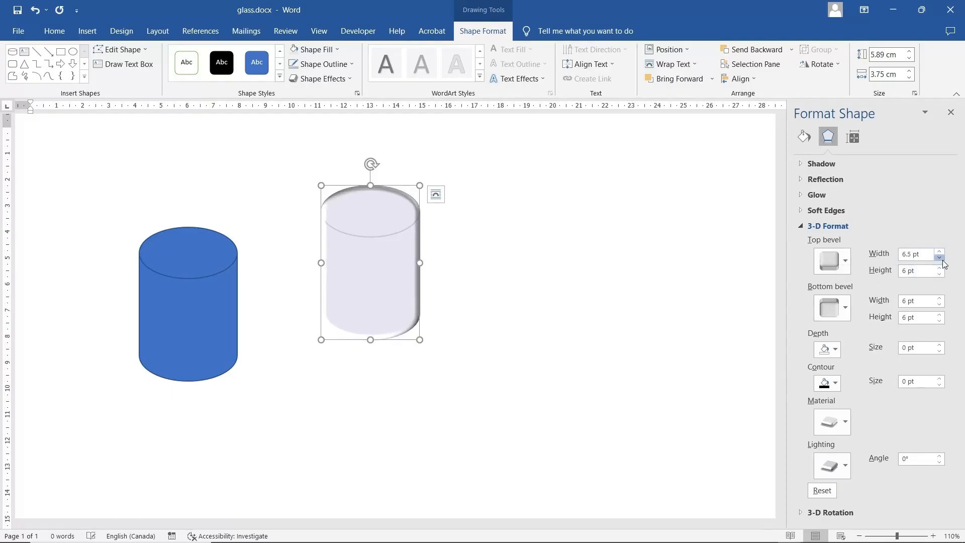
{"action": "left_click", "coordinate": [939, 258]}
Step: Remove the beveled cylinder's outline and set its 3-D contour size to 0.5 pt
{"action": "left_click", "coordinate": [321, 65]}
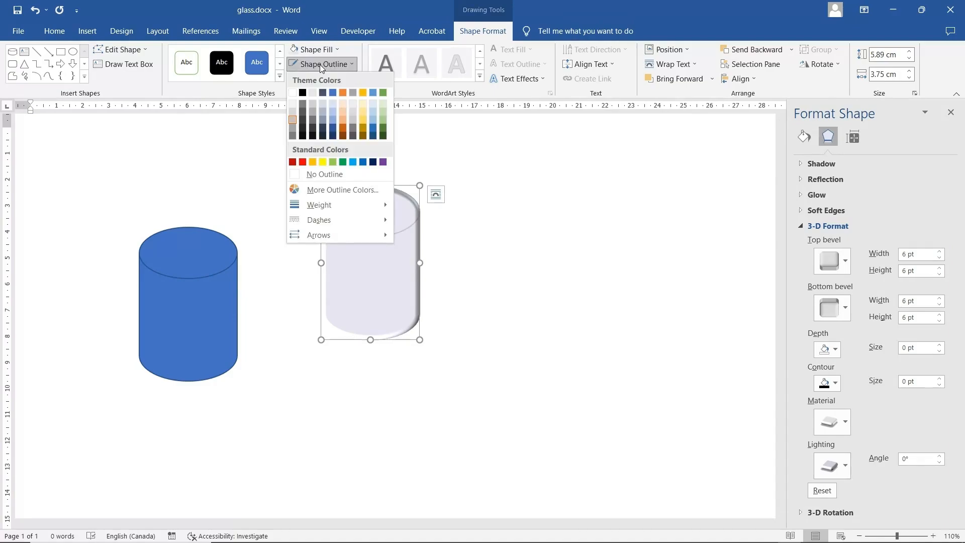
{"action": "left_click", "coordinate": [322, 174]}
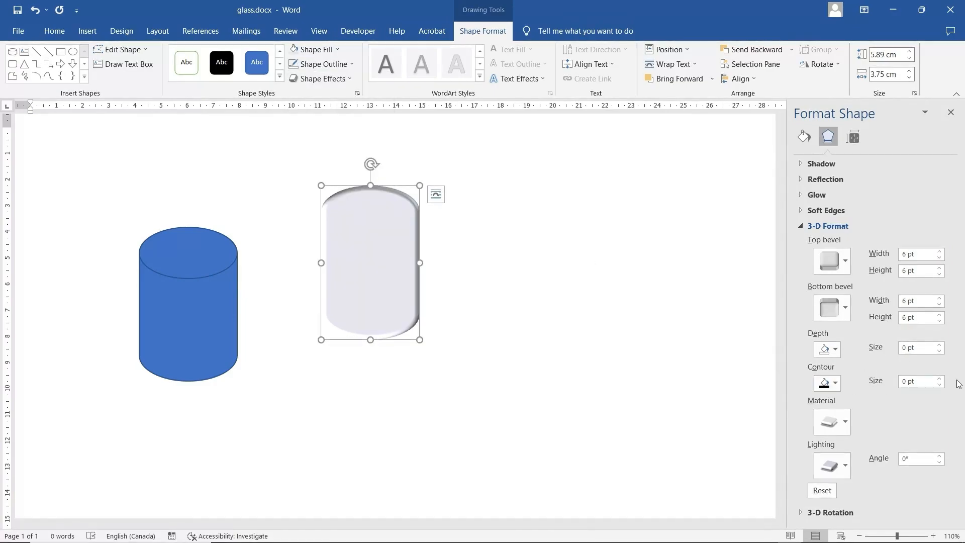
{"action": "left_click", "coordinate": [941, 379]}
{"action": "left_click", "coordinate": [940, 379]}
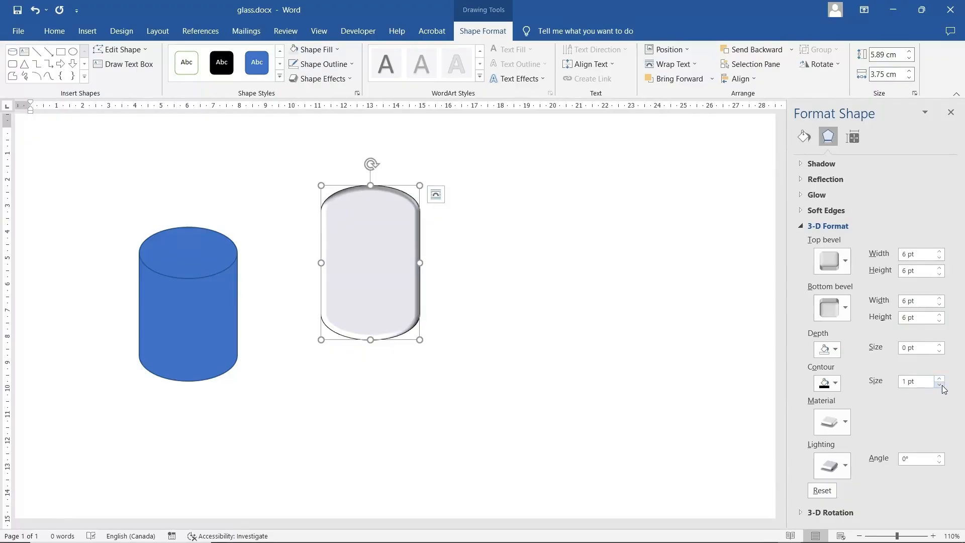
{"action": "left_click", "coordinate": [940, 385]}
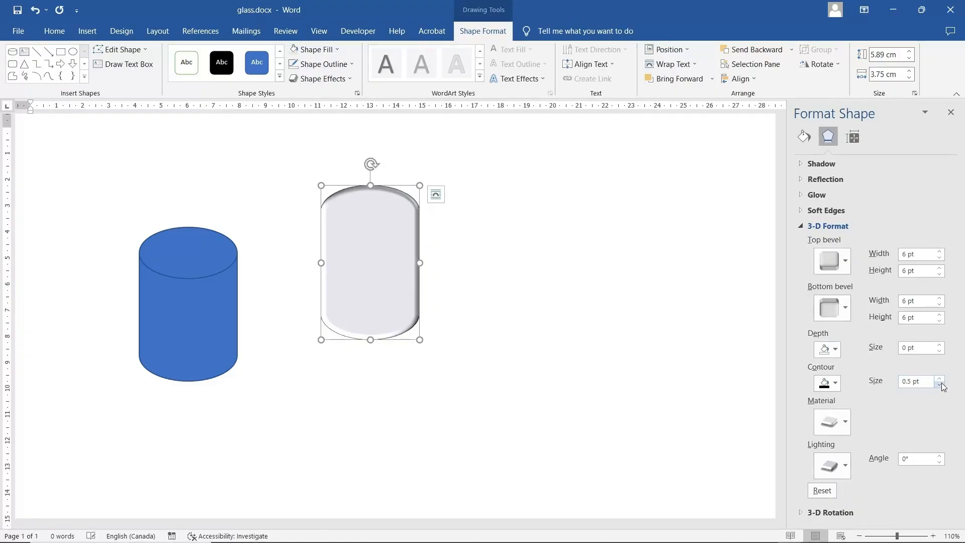
Step: Set the beveled cylinder's 3-D contour color to a dark gray theme shade after trying a light gray one
{"action": "left_click", "coordinate": [836, 383]}
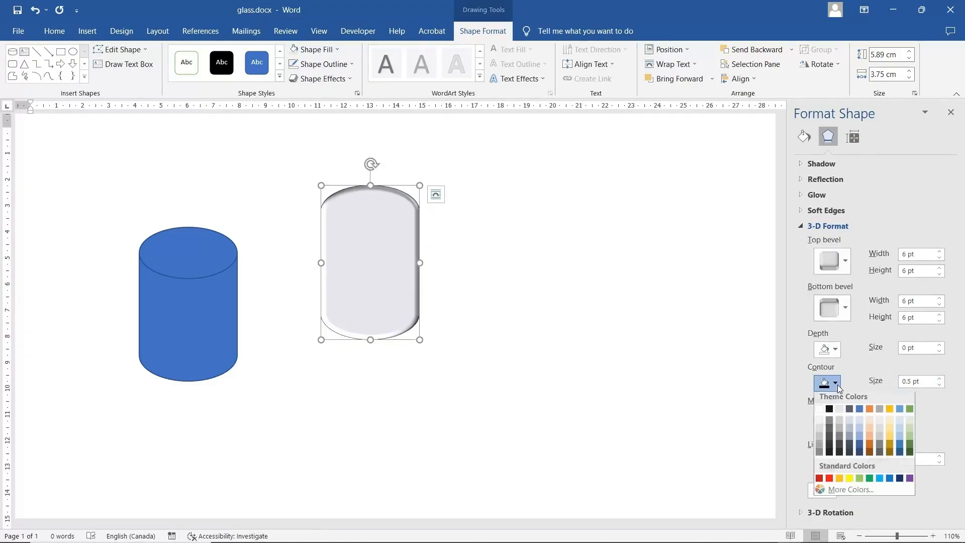
{"action": "left_click", "coordinate": [839, 416]}
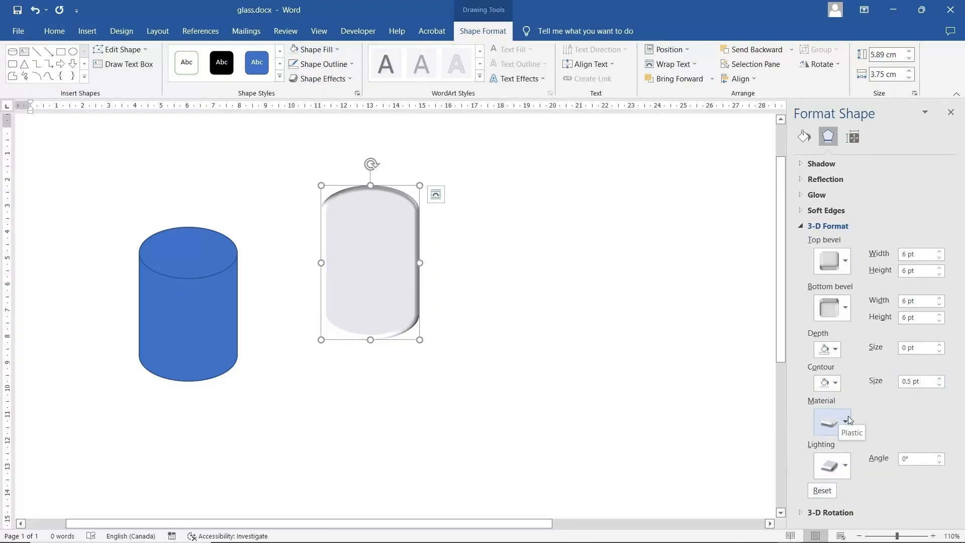
{"action": "left_click", "coordinate": [847, 420]}
{"action": "left_click", "coordinate": [904, 439]}
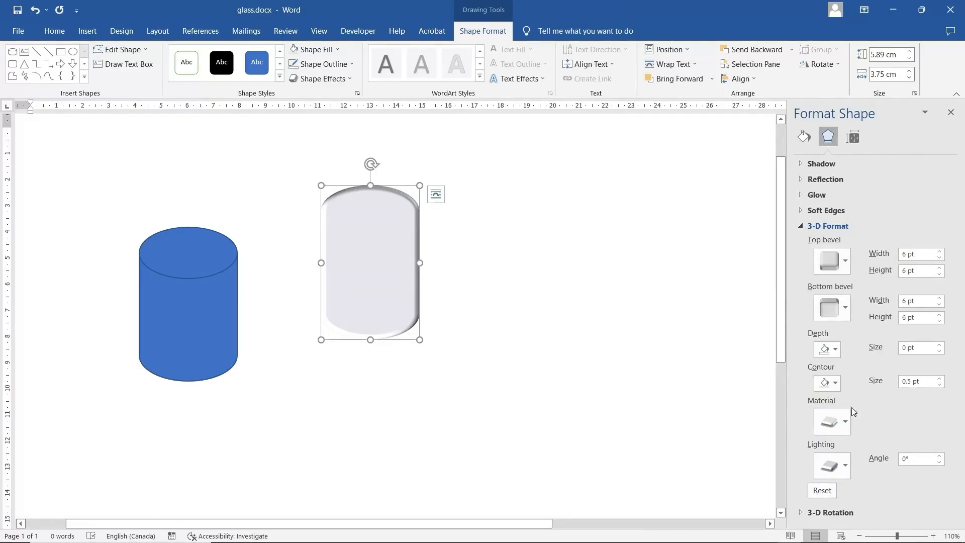
{"action": "left_click", "coordinate": [835, 384]}
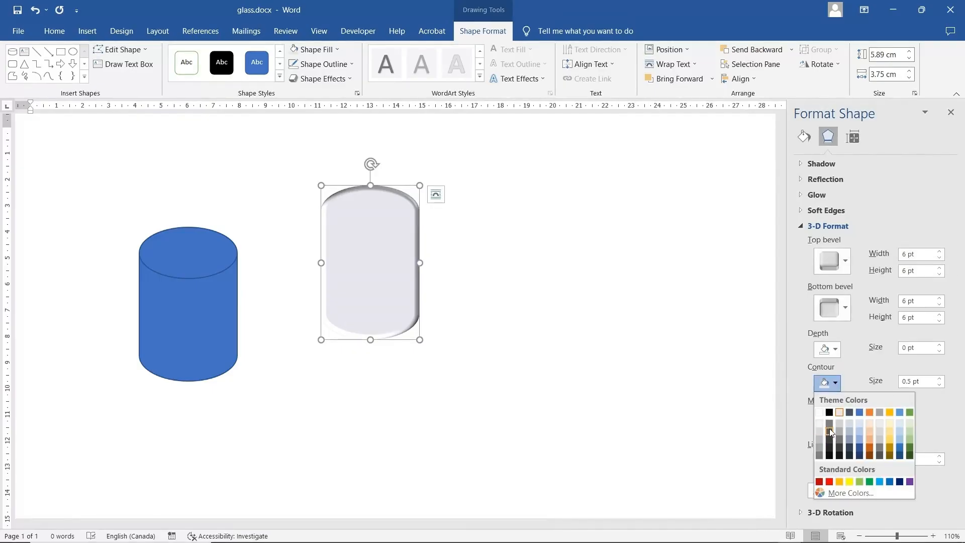
{"action": "left_click", "coordinate": [829, 431]}
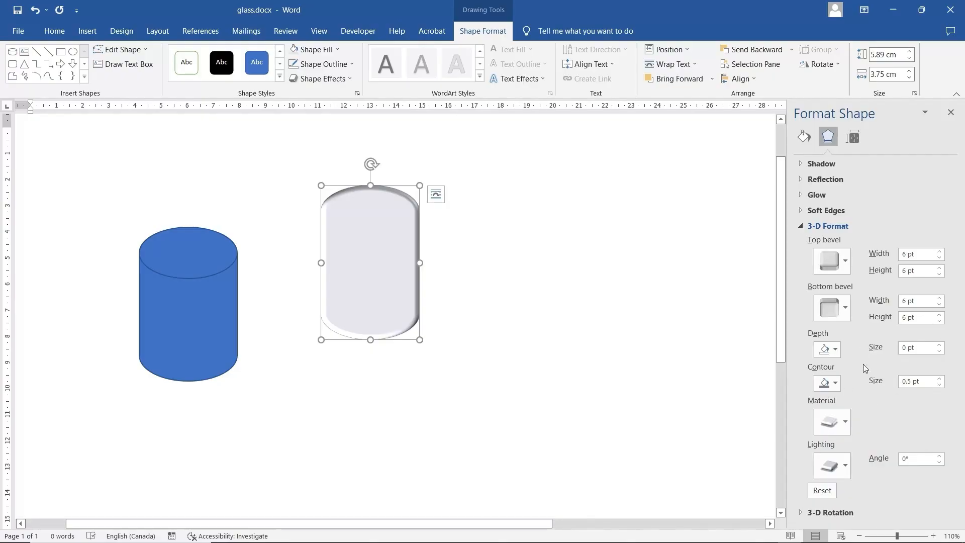
Step: Give the beveled cylinder a ¼ pt outline in White, Background 1
{"action": "left_click", "coordinate": [624, 265]}
{"action": "left_click", "coordinate": [370, 254]}
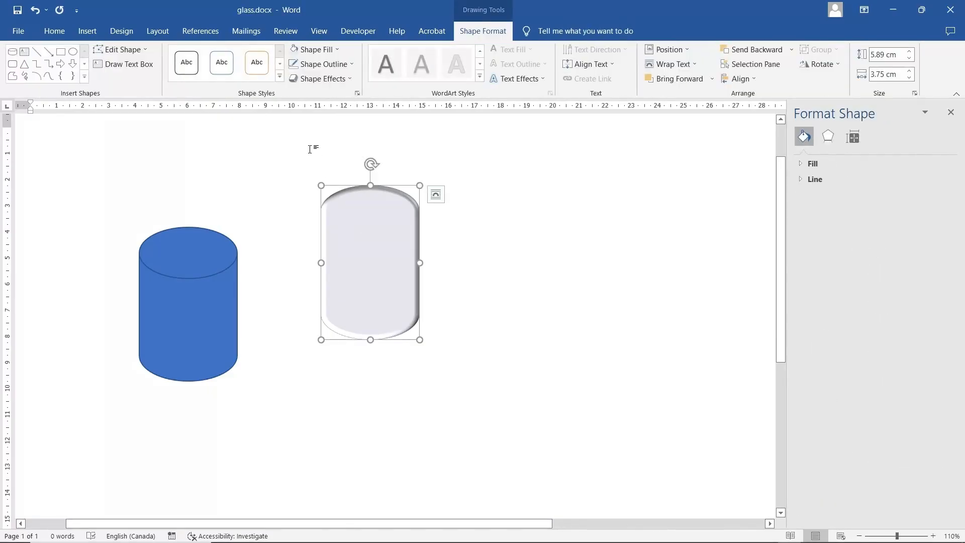
{"action": "left_click", "coordinate": [315, 64]}
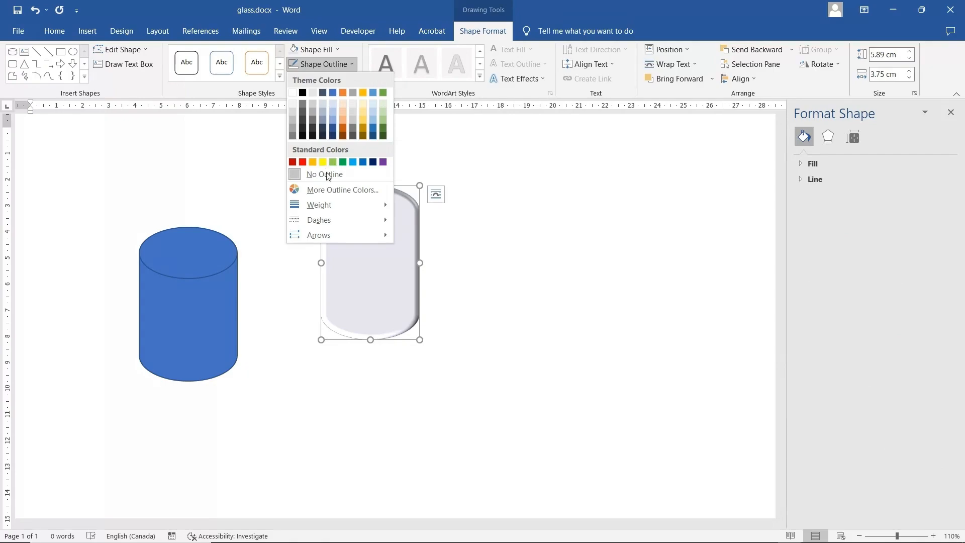
{"action": "mouse_move", "coordinate": [331, 206]}
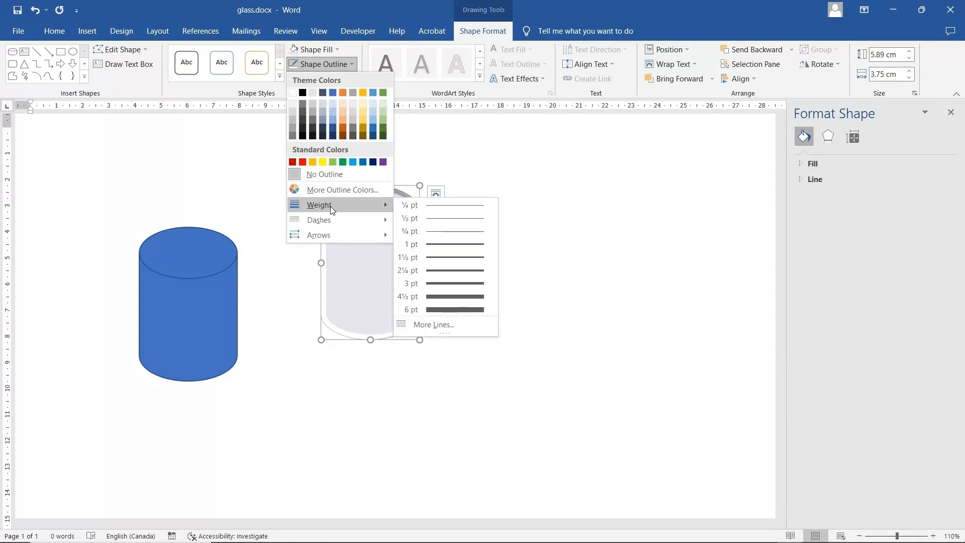
{"action": "left_click", "coordinate": [443, 207]}
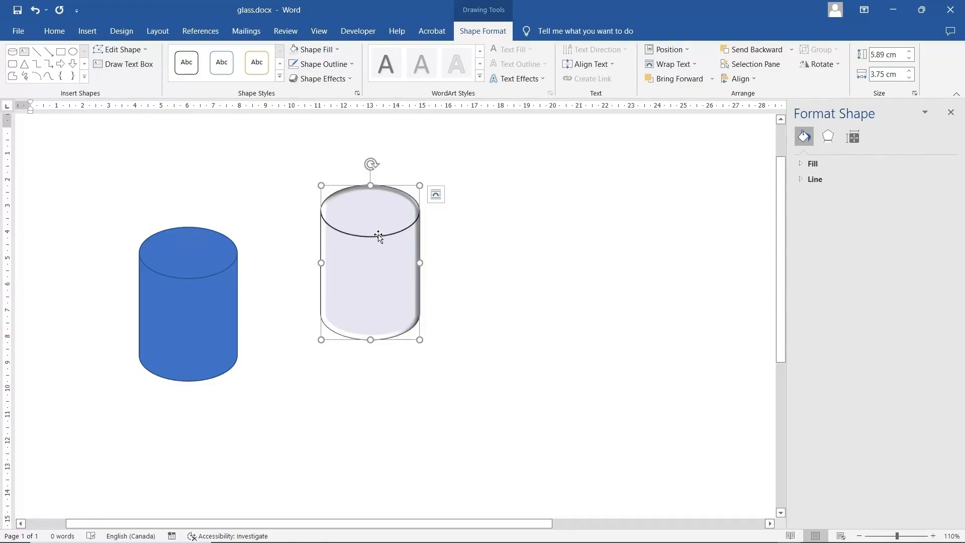
{"action": "left_click", "coordinate": [320, 64]}
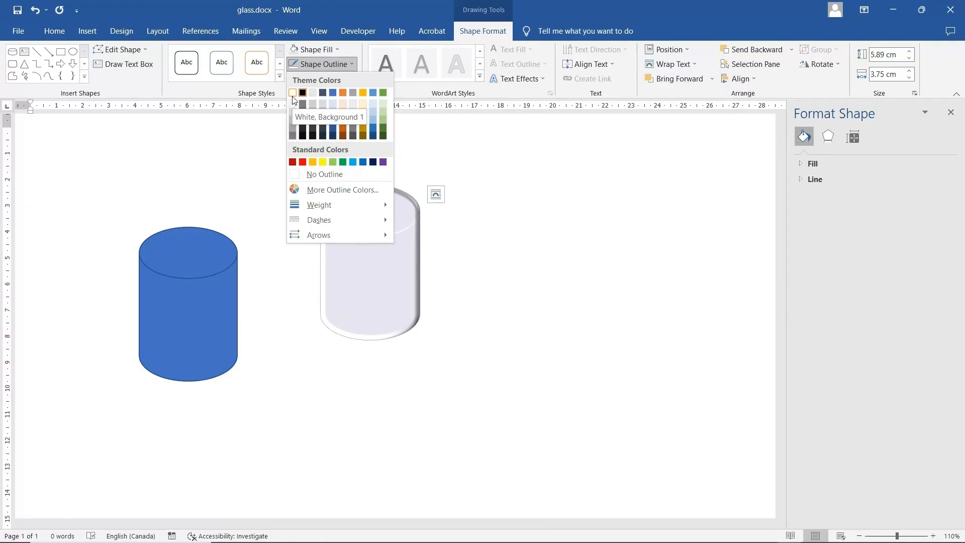
{"action": "left_click", "coordinate": [293, 94]}
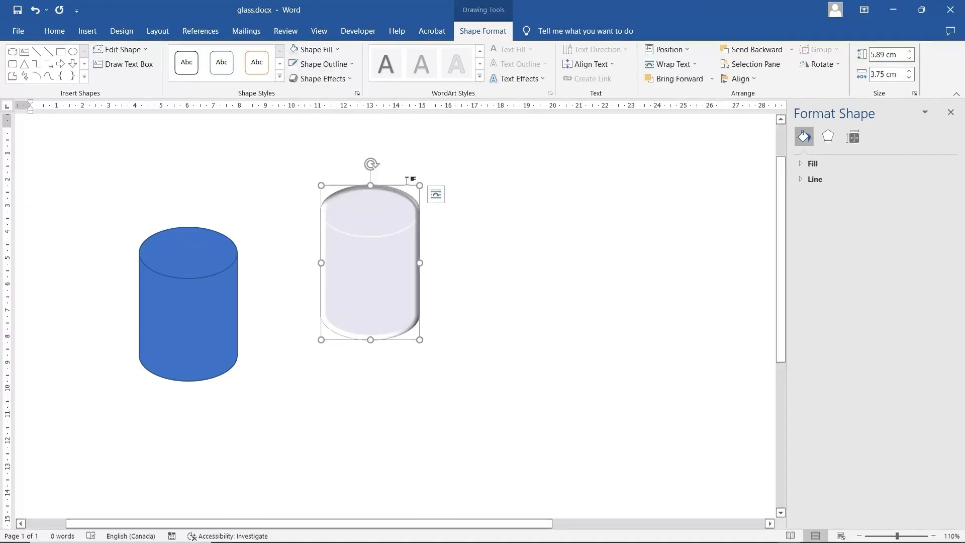
Step: Fill the beveled cylinder with the linear gradient variation angled at 180°
{"action": "left_click", "coordinate": [214, 320]}
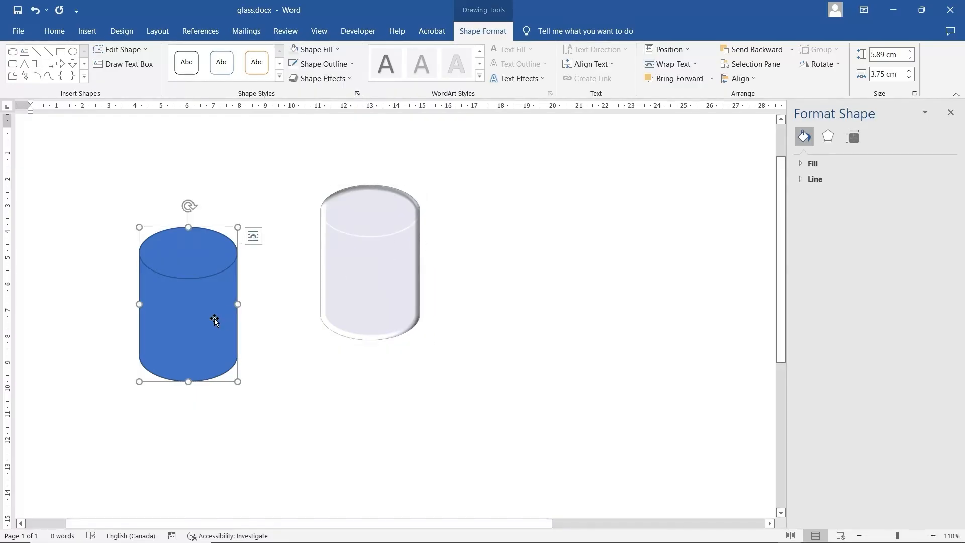
{"action": "left_click", "coordinate": [371, 275]}
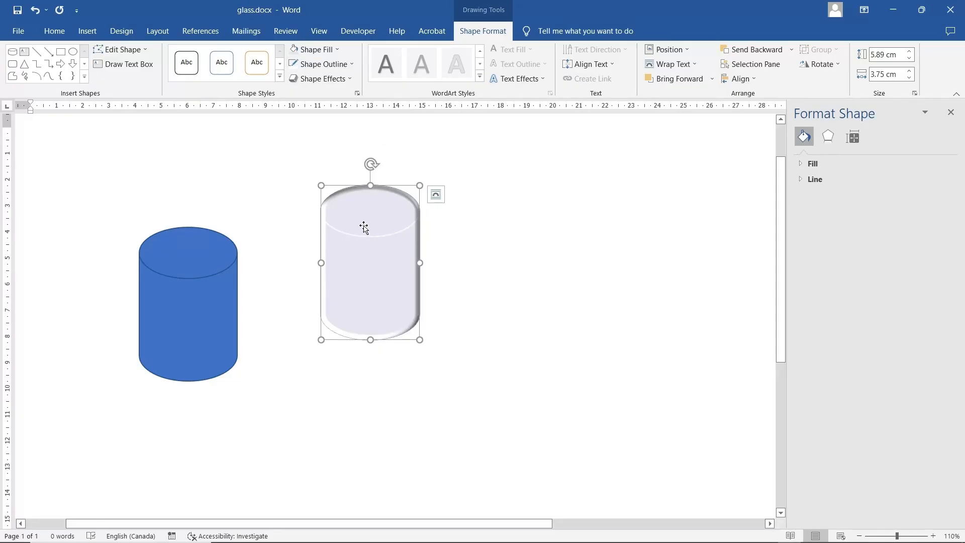
{"action": "left_click", "coordinate": [322, 51]}
{"action": "mouse_move", "coordinate": [337, 203]}
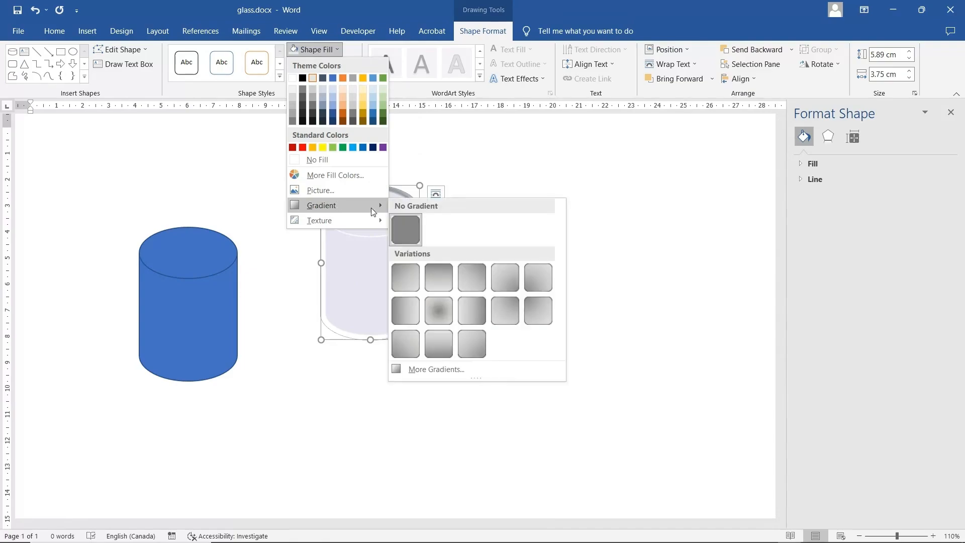
{"action": "left_click", "coordinate": [472, 317]}
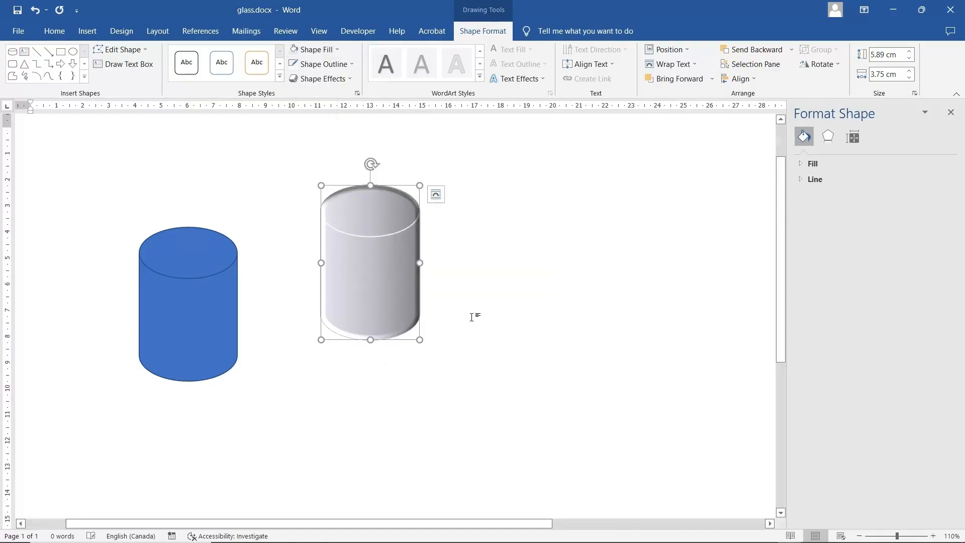
Step: Set the beveled cylinder's gradient stop at 0% to a light gray theme color after trying a pale blue one
{"action": "left_click", "coordinate": [801, 164]}
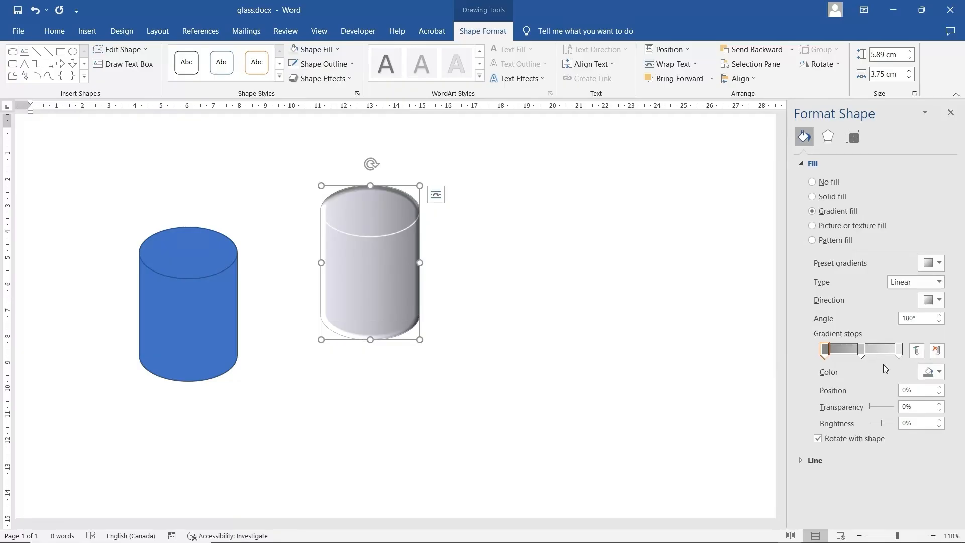
{"action": "left_click", "coordinate": [940, 373]}
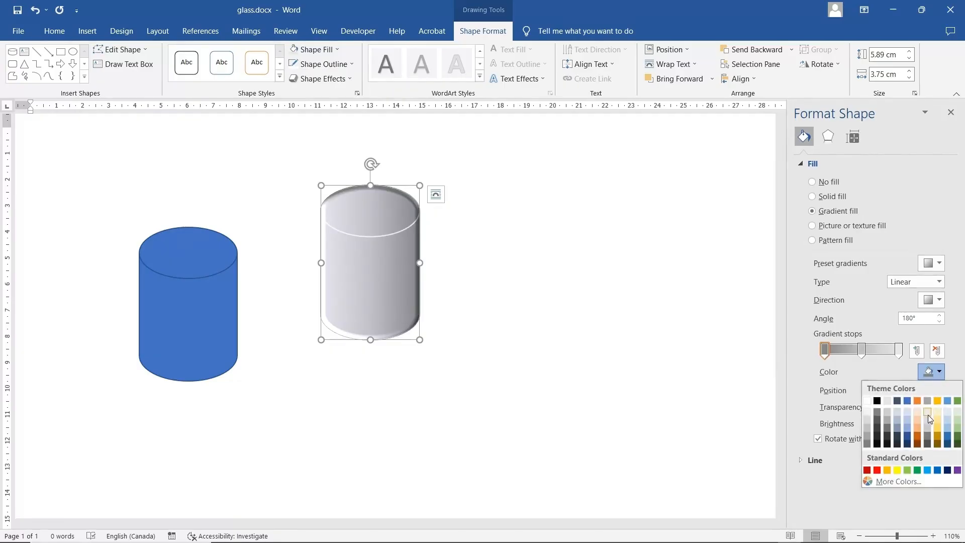
{"action": "left_click", "coordinate": [907, 414]}
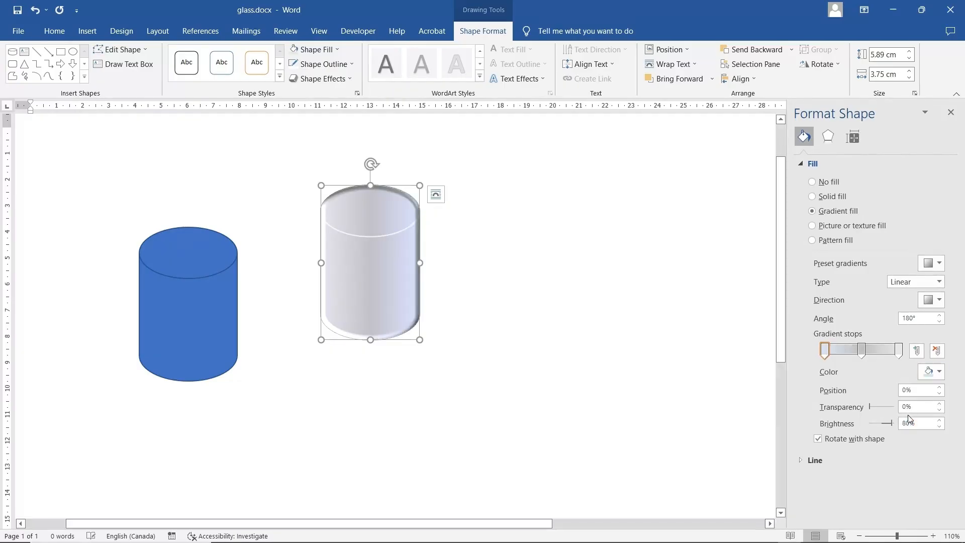
{"action": "left_click", "coordinate": [933, 372]}
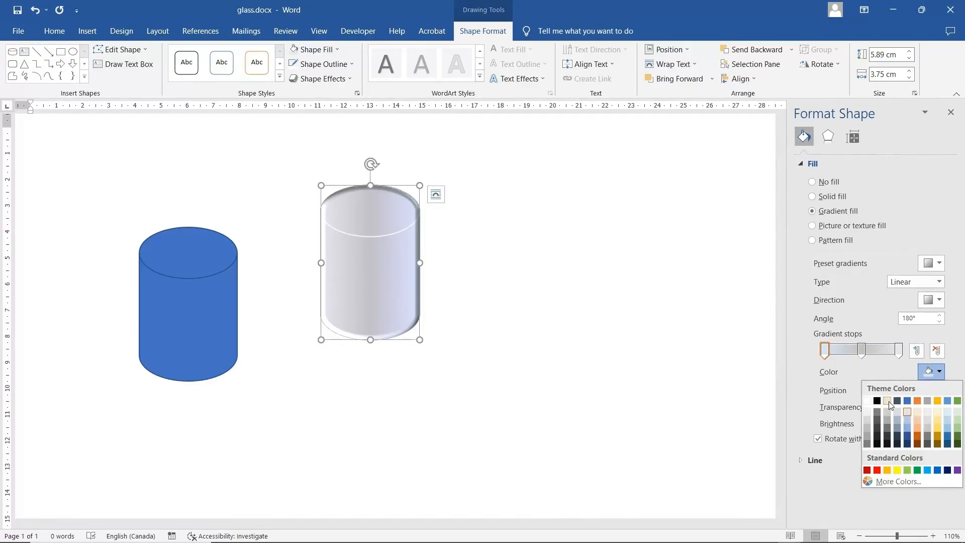
{"action": "left_click", "coordinate": [888, 411]}
Step: Set the middle gradient stop at 50% to the white theme color with -15% brightness
{"action": "left_click", "coordinate": [862, 351]}
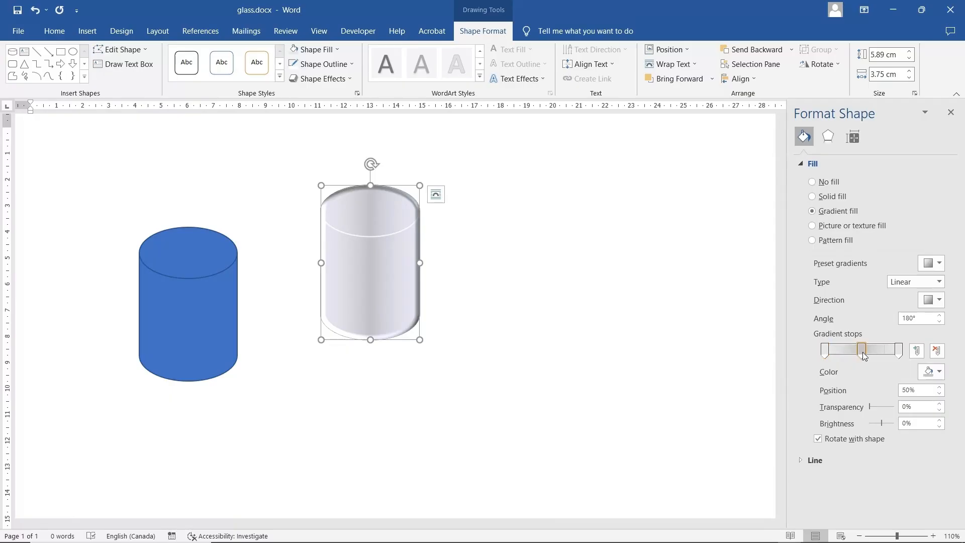
{"action": "left_click", "coordinate": [940, 372]}
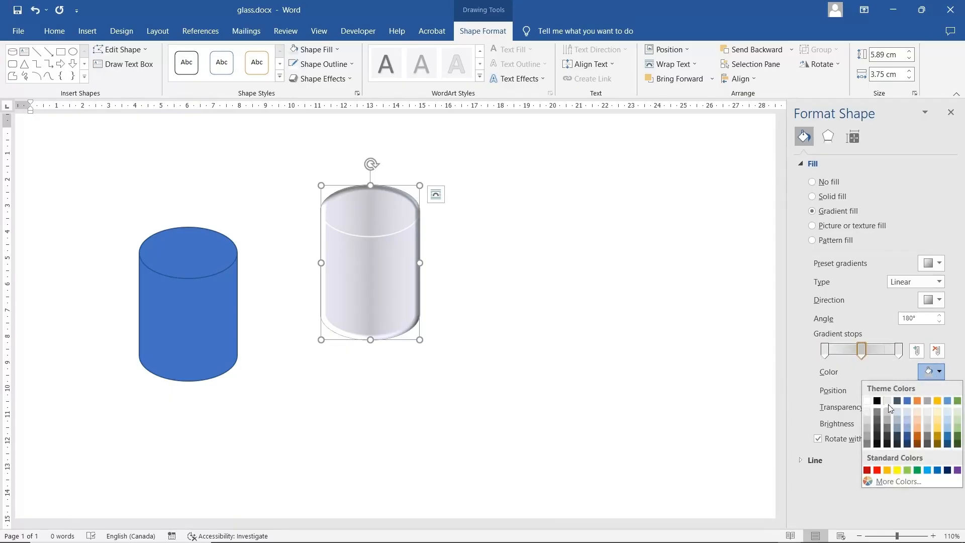
{"action": "left_click", "coordinate": [868, 419]}
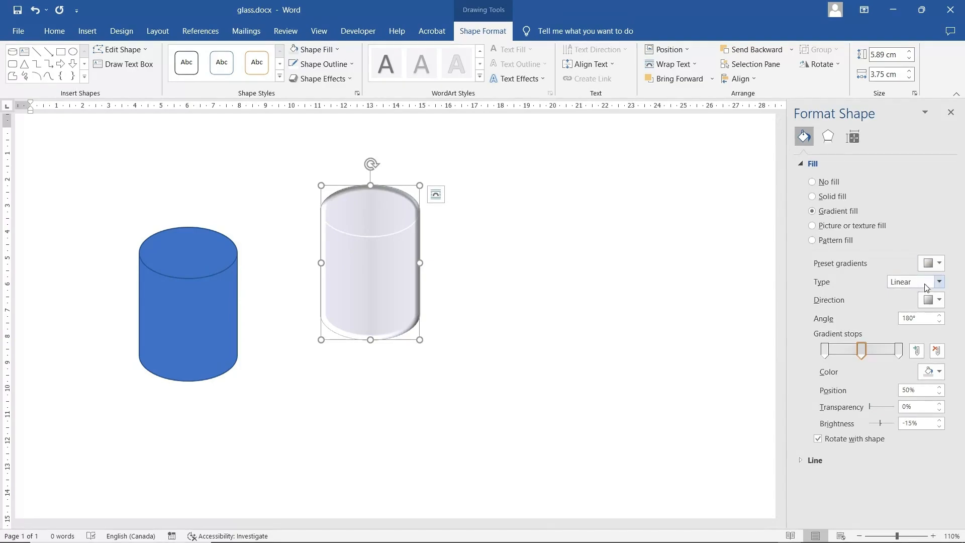
Step: Change the beveled cylinder's gradient type to Rectangular and check the available gradient directions
{"action": "left_click", "coordinate": [941, 284]}
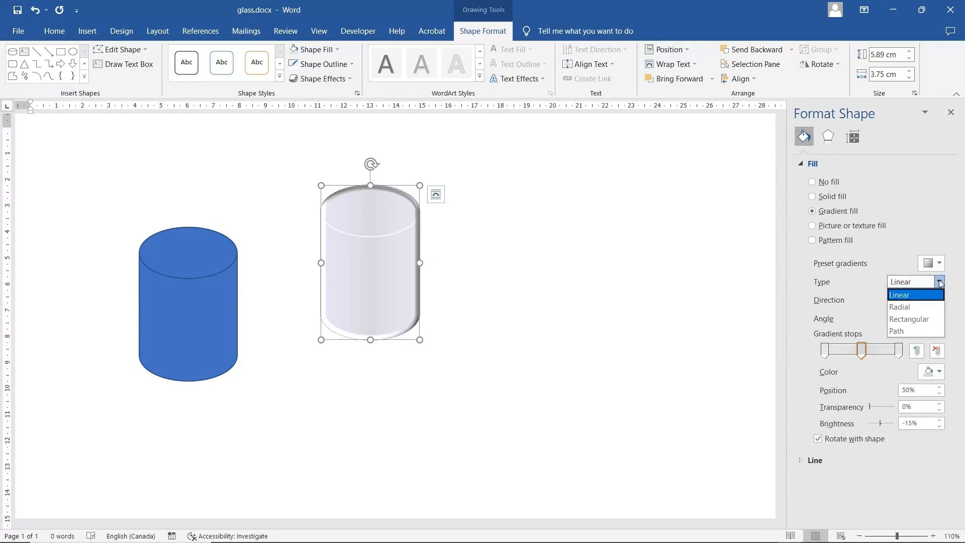
{"action": "left_click", "coordinate": [925, 317]}
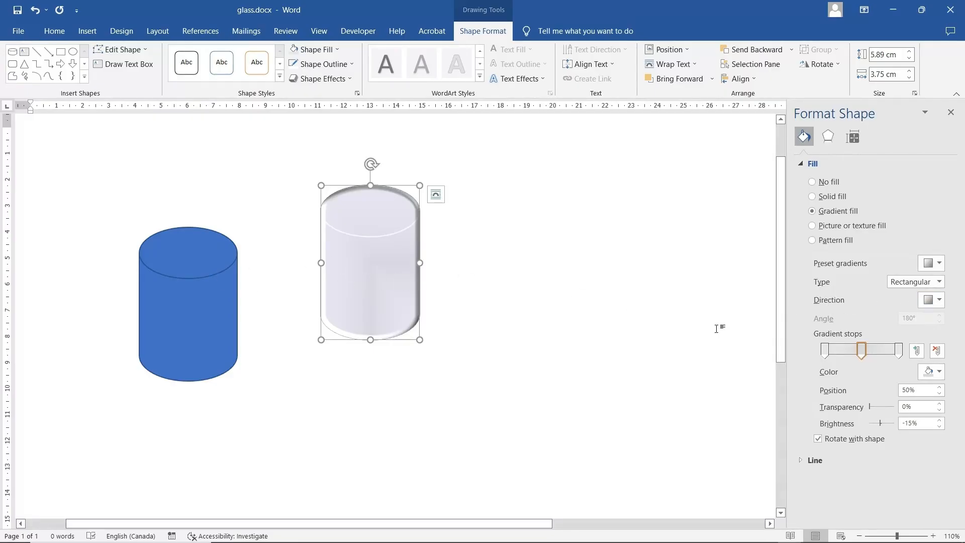
{"action": "left_click", "coordinate": [940, 299]}
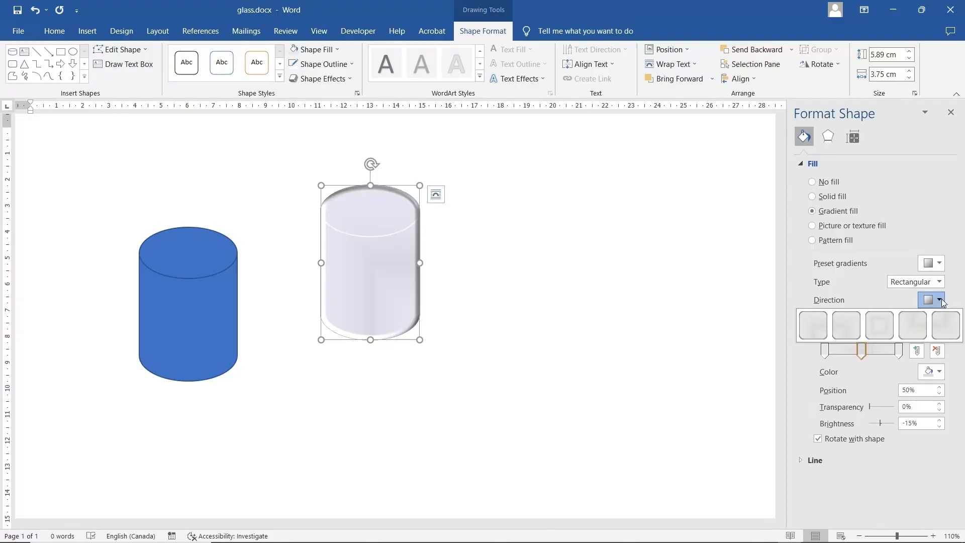
{"action": "left_click", "coordinate": [939, 300]}
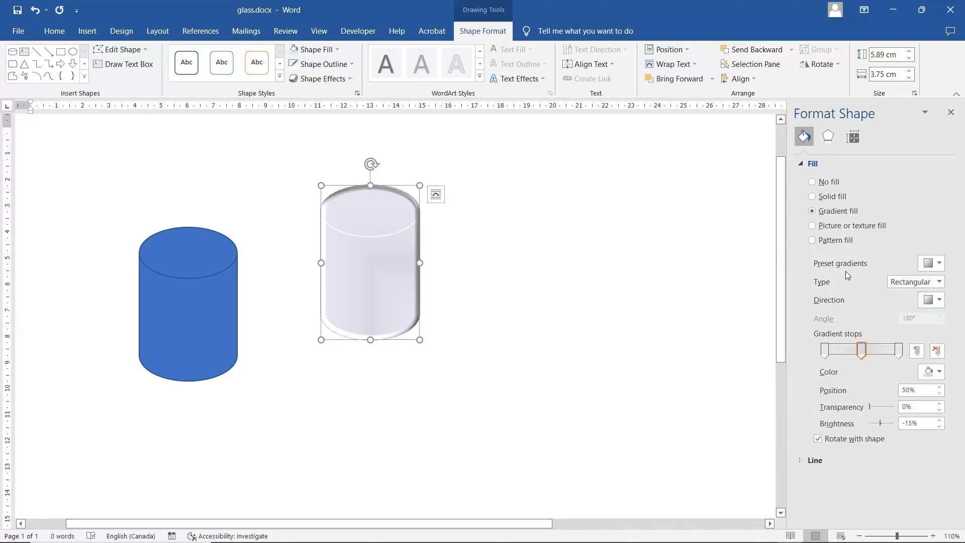
Step: Set the brightness of the middle gradient stop to -1%
{"action": "left_click_drag", "start_coordinate": [880, 423], "coordinate": [880, 423]}
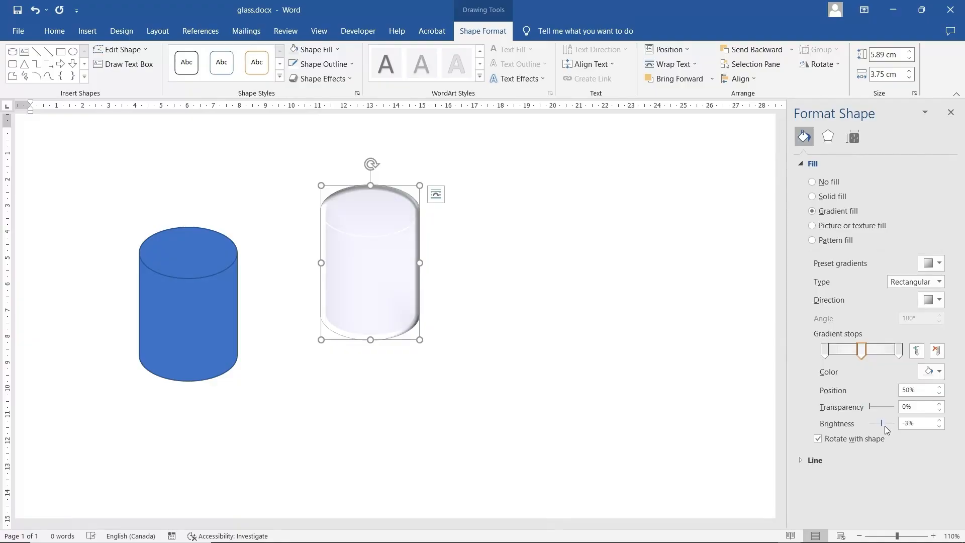
{"action": "left_click", "coordinate": [939, 420]}
{"action": "left_click", "coordinate": [940, 420]}
{"action": "left_click", "coordinate": [938, 427]}
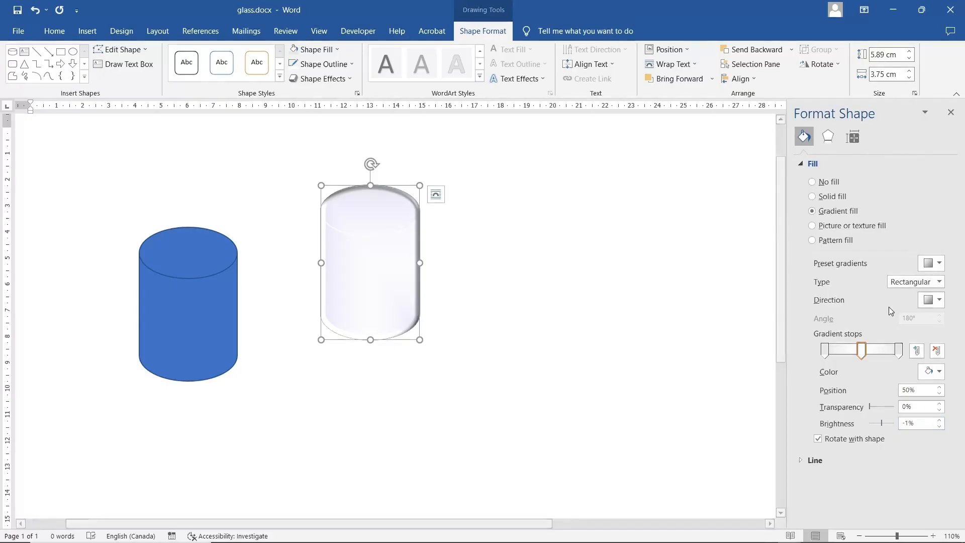
Step: Set the 3-D lighting angle of the gradient-filled cylinder to 40°
{"action": "left_click", "coordinate": [828, 138]}
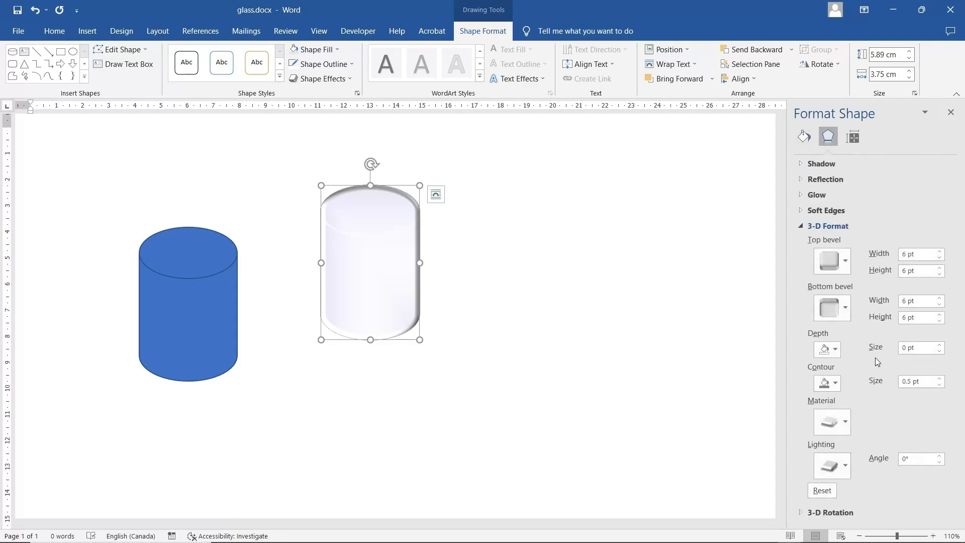
{"action": "left_click", "coordinate": [940, 456]}
{"action": "left_click", "coordinate": [940, 456]}
{"action": "left_click", "coordinate": [940, 456]}
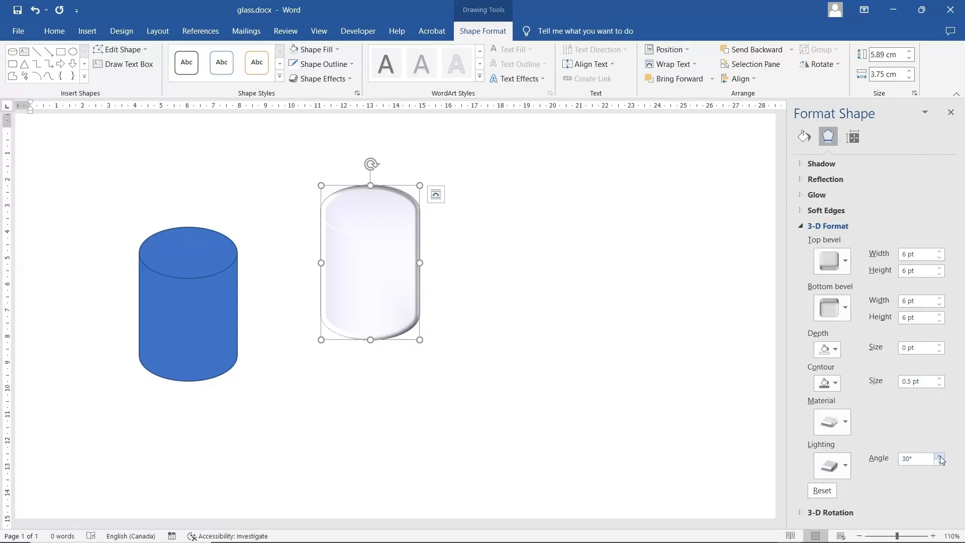
{"action": "left_click", "coordinate": [940, 456]}
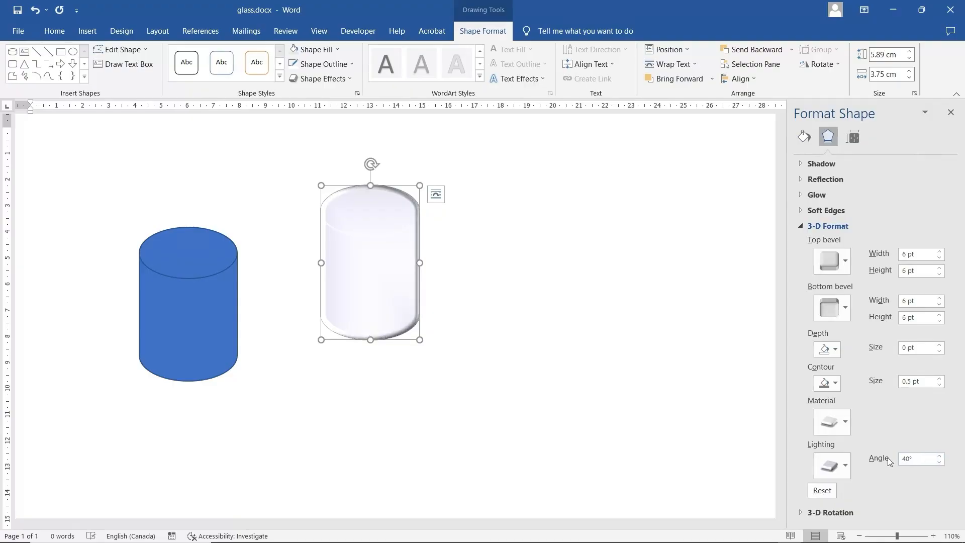
Step: Apply the first Warm lighting preset to the gradient-filled cylinder and set its lighting angle to 40°
{"action": "left_click", "coordinate": [849, 425]}
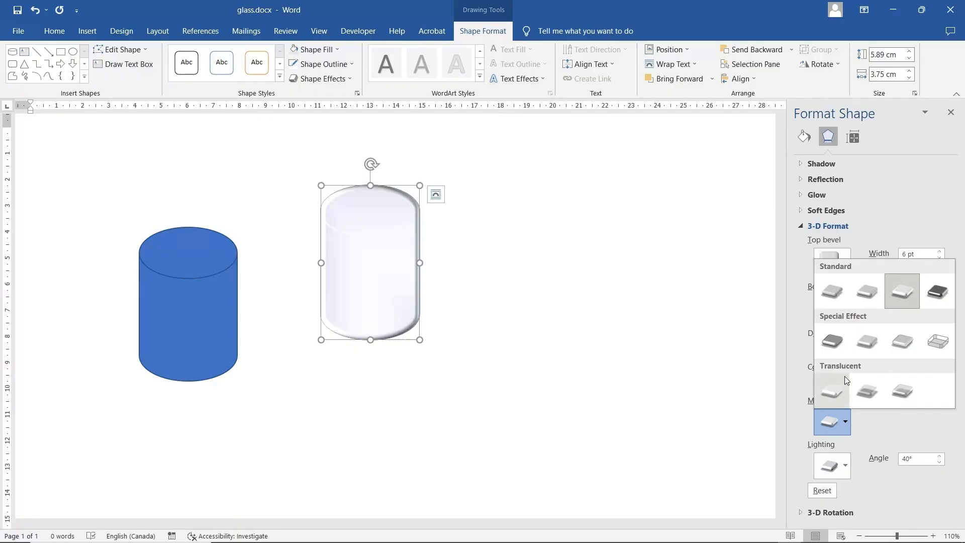
{"action": "left_click", "coordinate": [904, 434]}
{"action": "left_click", "coordinate": [846, 461]}
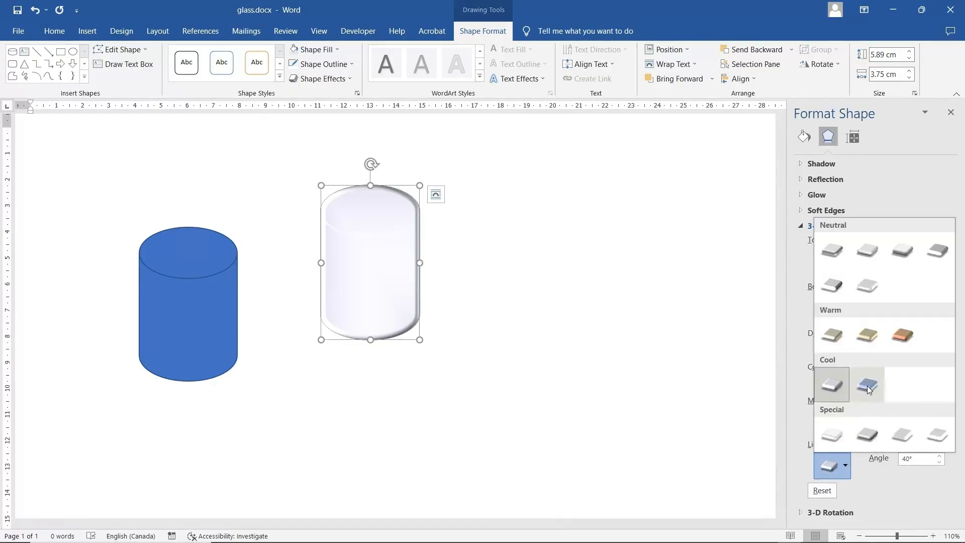
{"action": "left_click", "coordinate": [836, 342]}
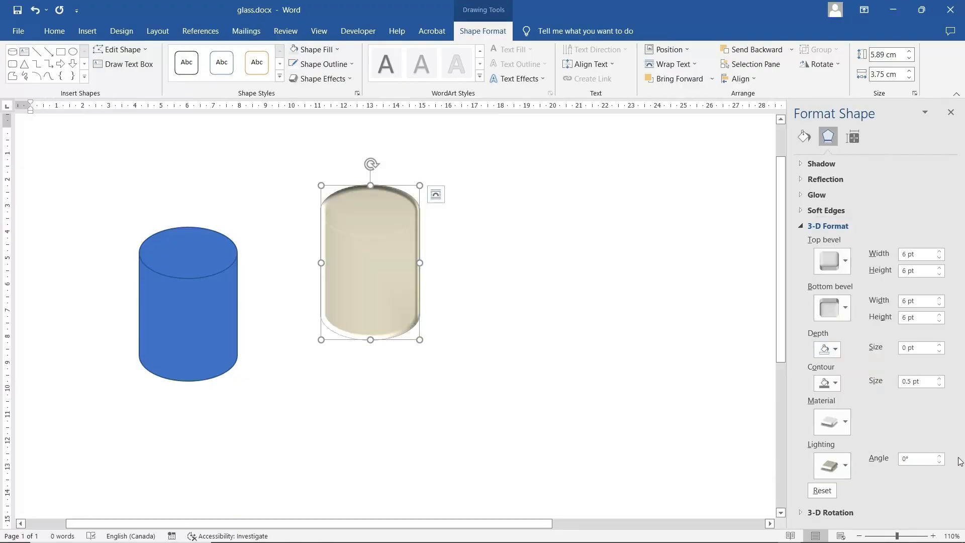
{"action": "left_click", "coordinate": [939, 456]}
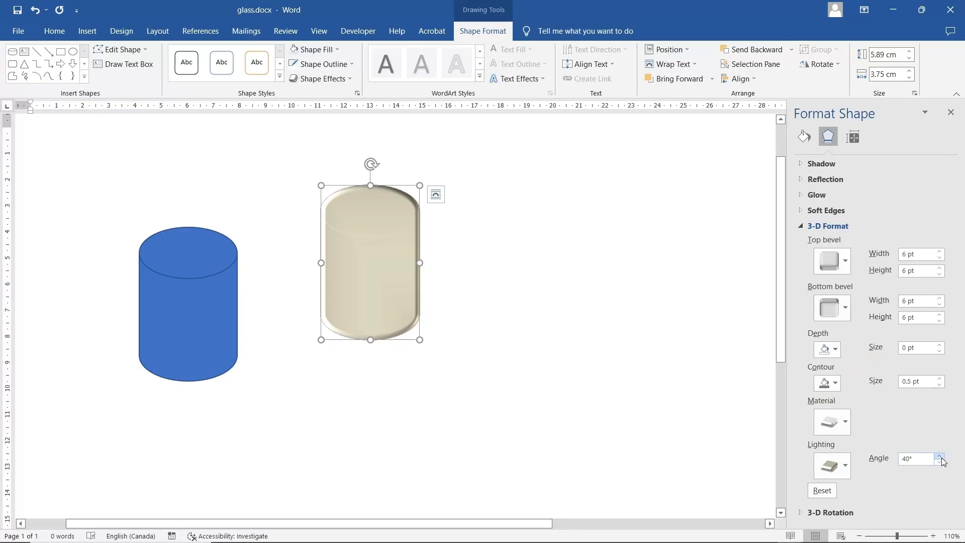
Step: Apply the sixth Neutral lighting preset to the gradient-filled cylinder and set its lighting angle to 40°
{"action": "left_click", "coordinate": [847, 463]}
{"action": "left_click", "coordinate": [864, 286]}
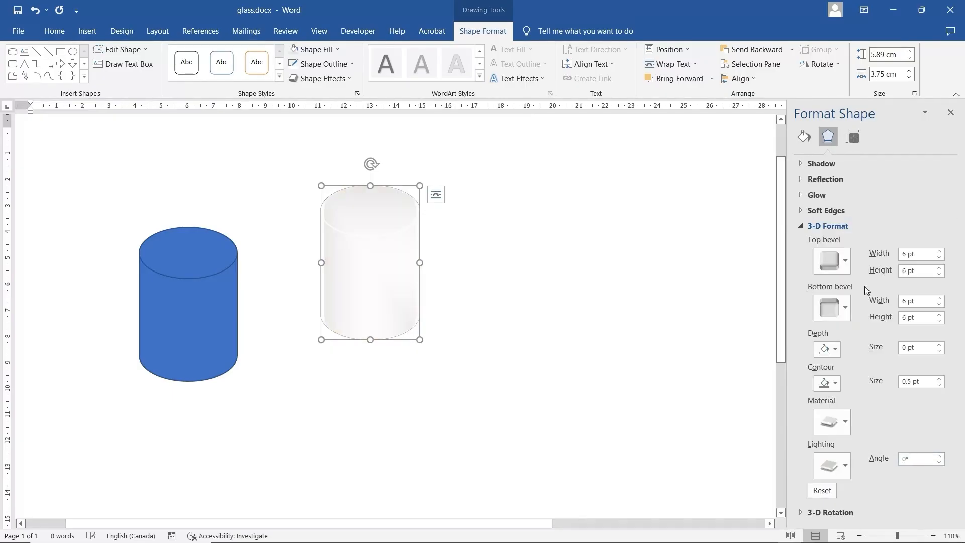
{"action": "left_click", "coordinate": [939, 457]}
Step: Try the fifth and the first Neutral lighting presets on the gradient-filled cylinder
{"action": "left_click", "coordinate": [846, 465]}
{"action": "left_click", "coordinate": [827, 288]}
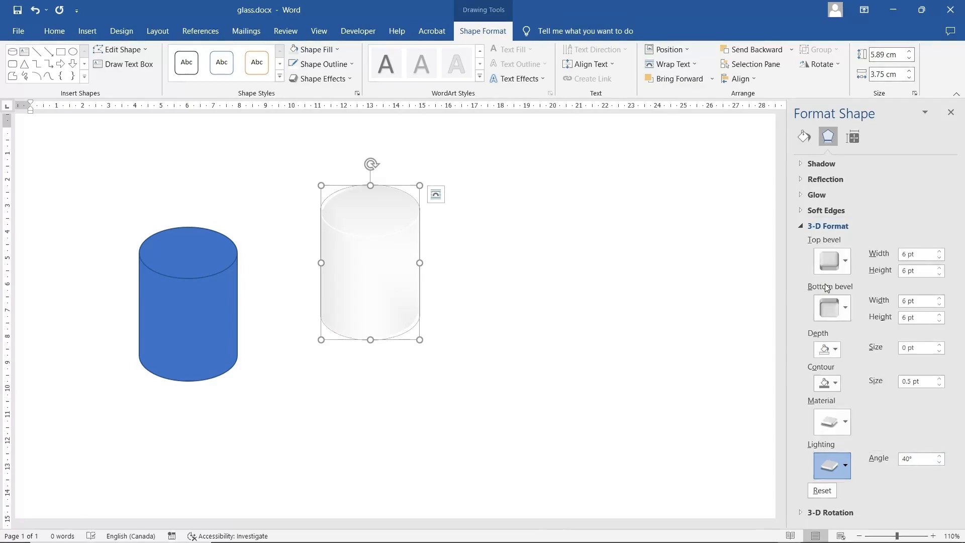
{"action": "left_click", "coordinate": [846, 464]}
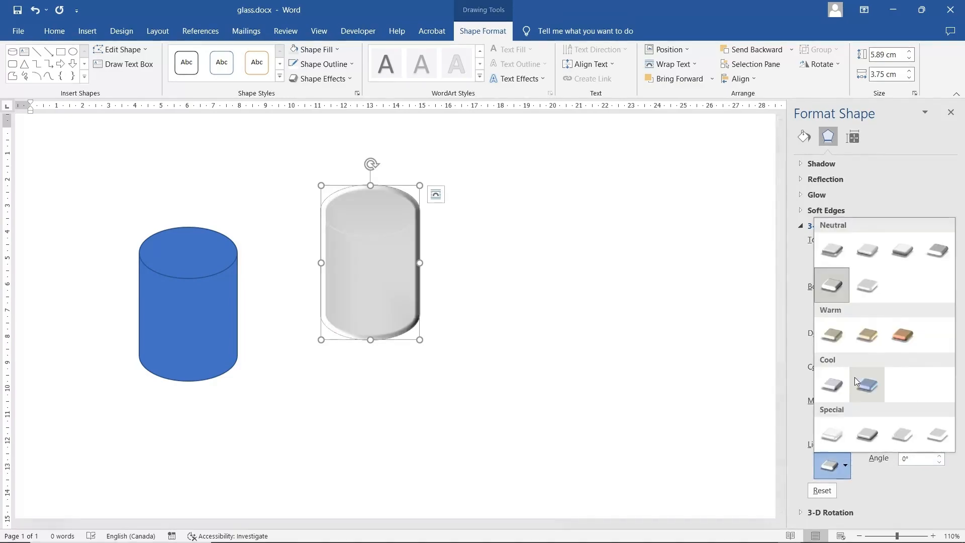
{"action": "left_click", "coordinate": [832, 252]}
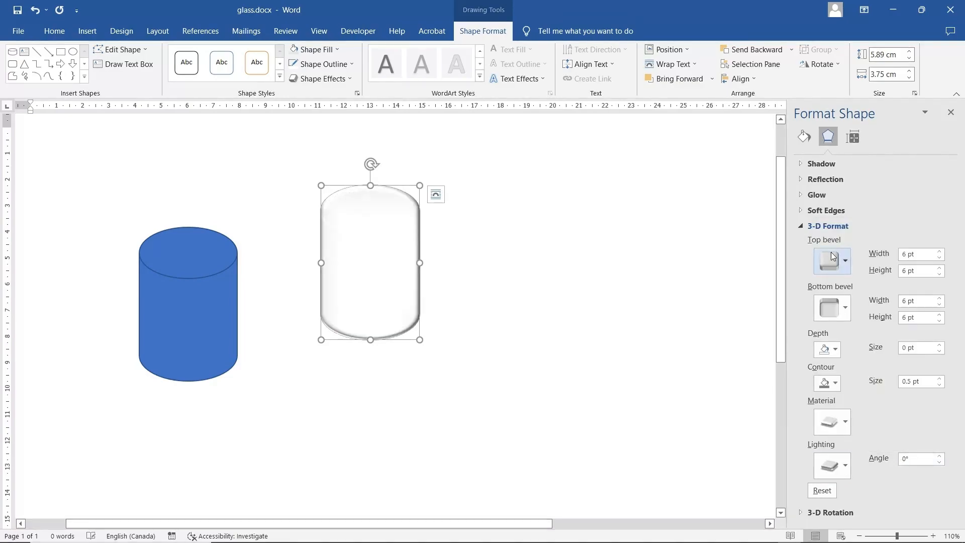
Step: Apply the second Neutral lighting preset to the gradient-filled cylinder and set its lighting angle to 30°
{"action": "left_click", "coordinate": [845, 427]}
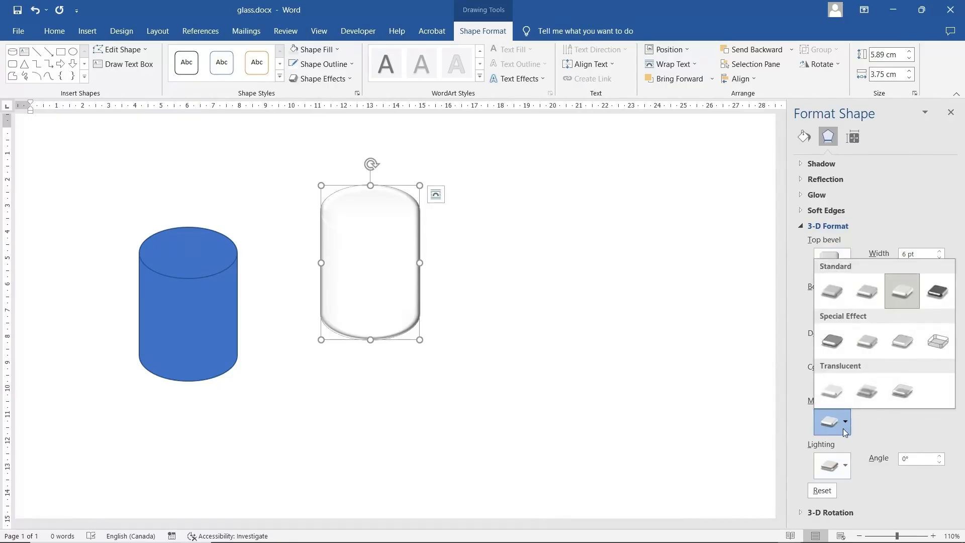
{"action": "left_click", "coordinate": [844, 460]}
{"action": "left_click", "coordinate": [844, 460]}
{"action": "left_click", "coordinate": [871, 256]}
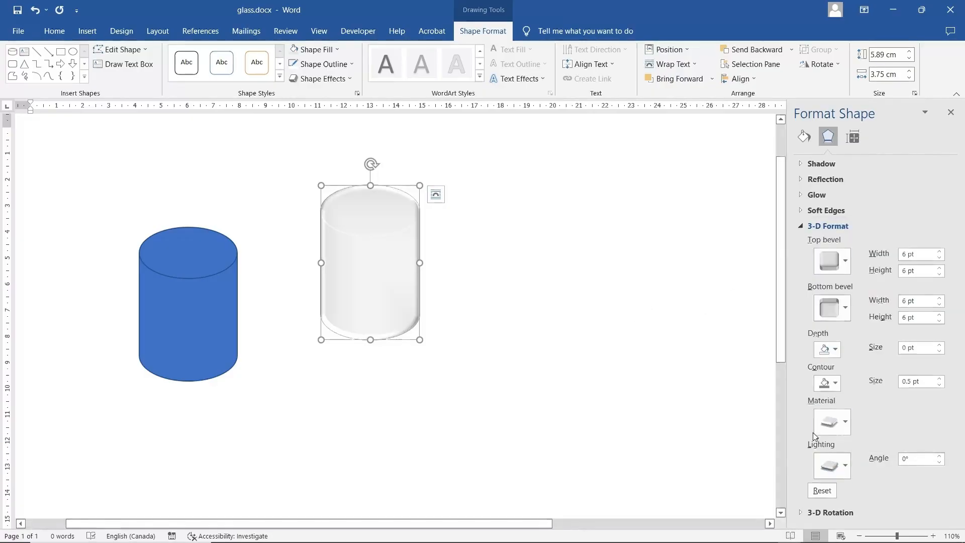
{"action": "left_click", "coordinate": [940, 456]}
{"action": "left_click", "coordinate": [939, 456]}
{"action": "left_click", "coordinate": [940, 456]}
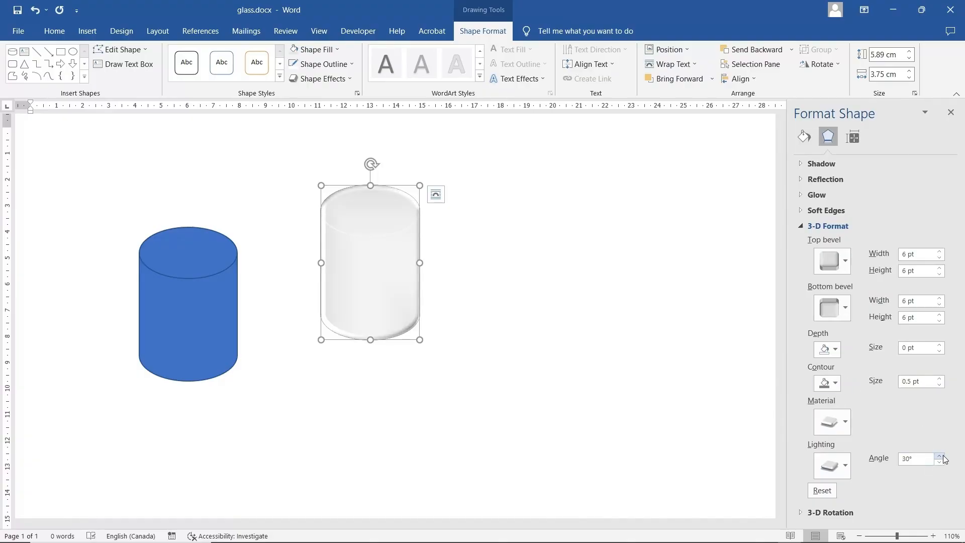
{"action": "left_click", "coordinate": [940, 456]}
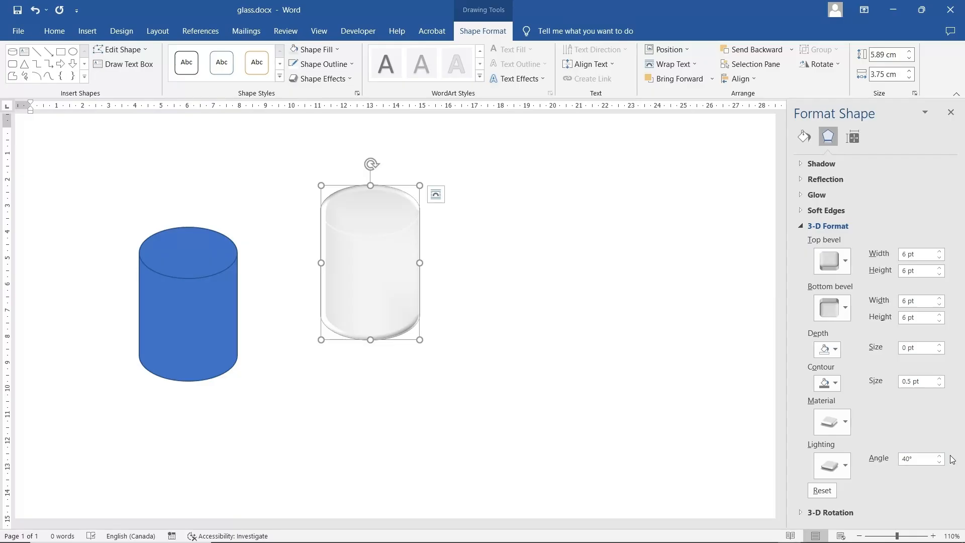
{"action": "left_click", "coordinate": [940, 461]}
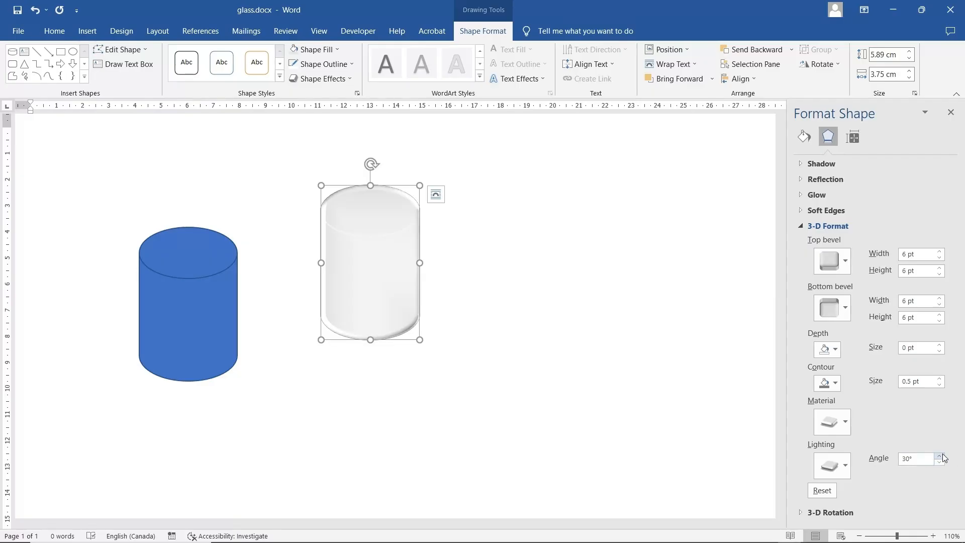
Step: Set the glass cylinder's contour size to 2 pt and its top bevel height to 11.5 pt
{"action": "left_click", "coordinate": [939, 378]}
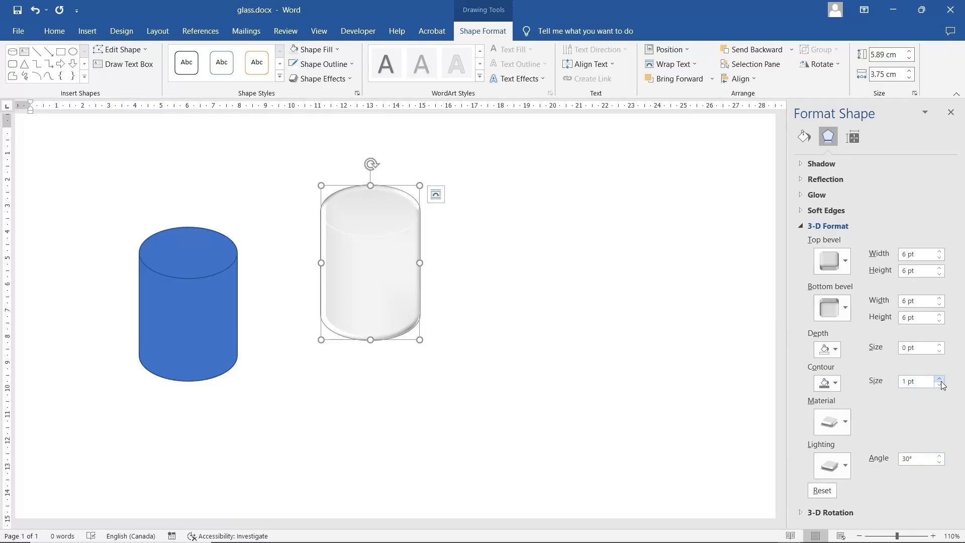
{"action": "left_click", "coordinate": [940, 379]}
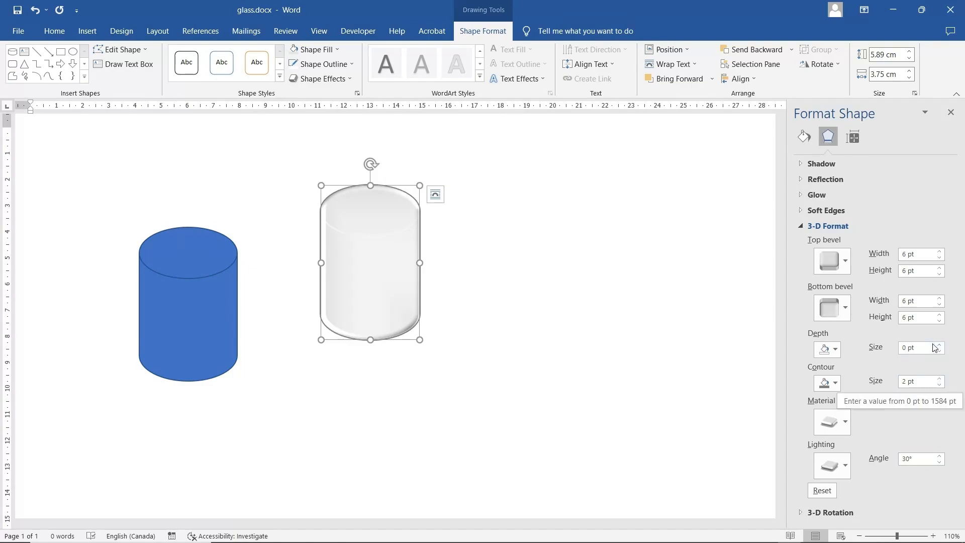
{"action": "left_click", "coordinate": [940, 268]}
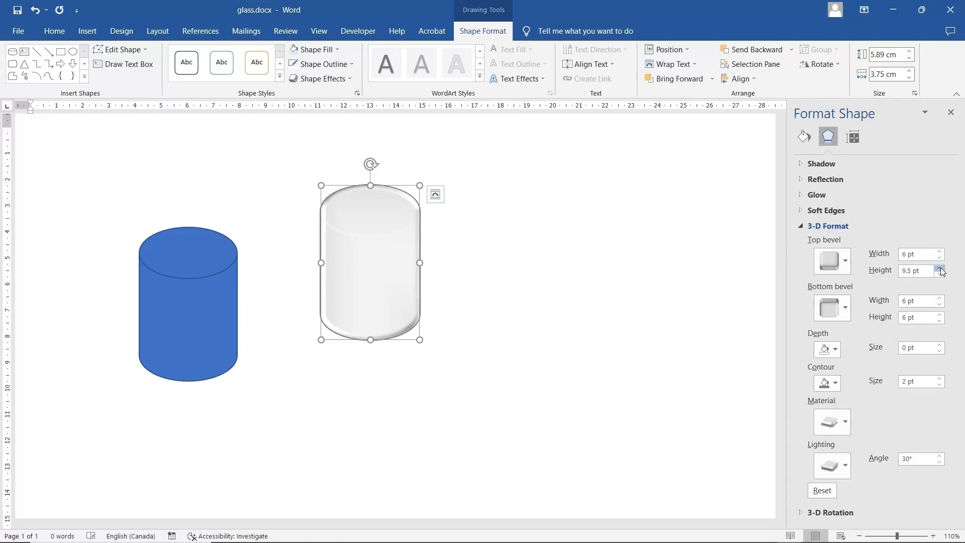
{"action": "left_click", "coordinate": [939, 268]}
{"action": "left_click", "coordinate": [939, 267]}
{"action": "left_click", "coordinate": [940, 267]}
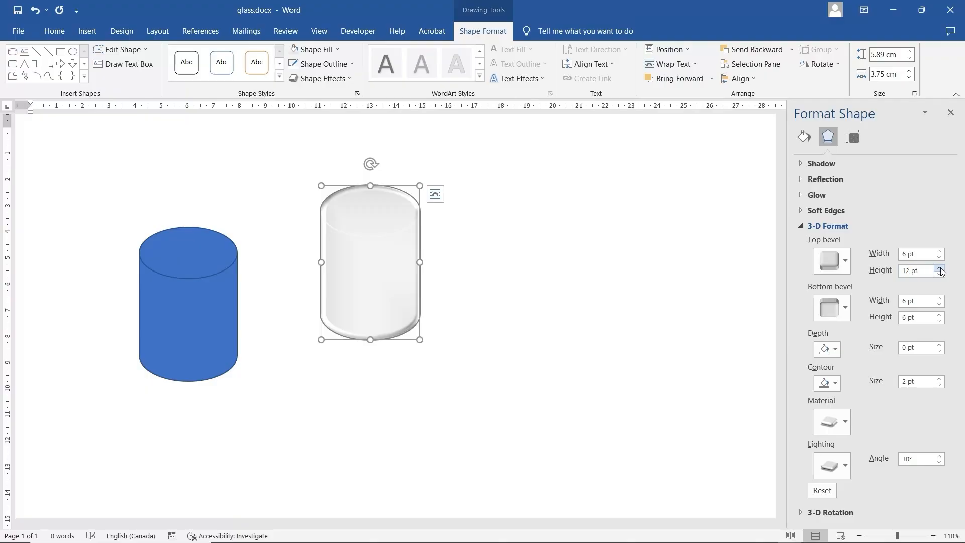
{"action": "left_click", "coordinate": [941, 274]}
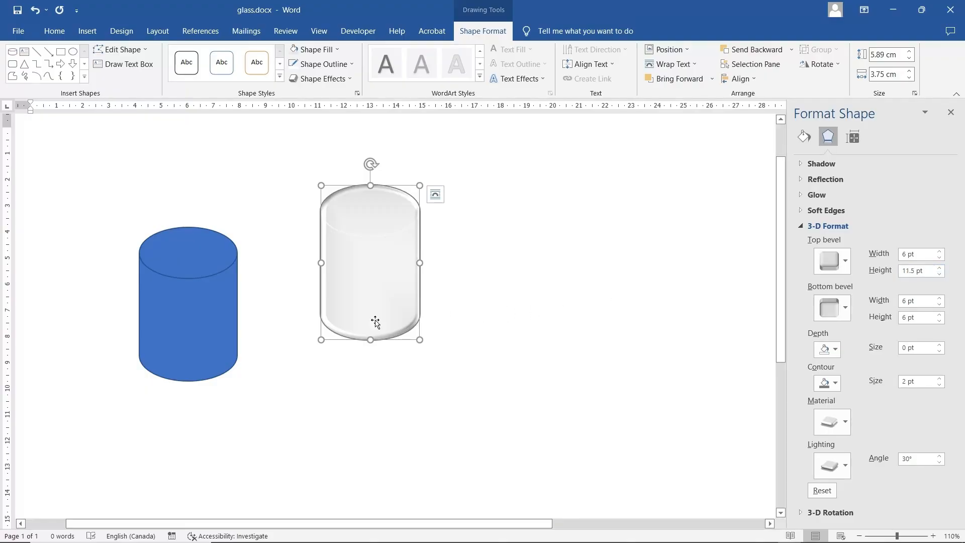
Step: Fill the plain blue cylinder with Blue, Accent 1, Lighter 60% and remove its outline
{"action": "left_click", "coordinate": [192, 324]}
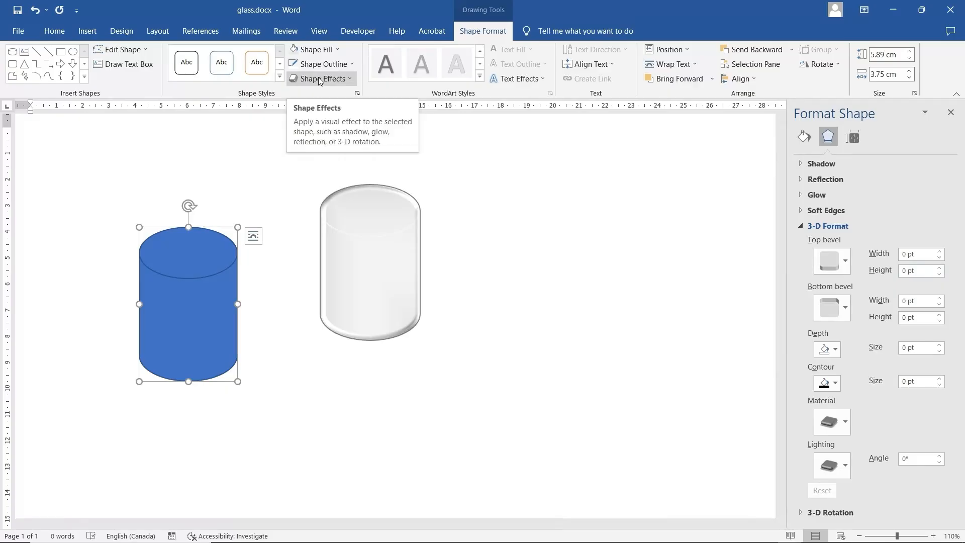
{"action": "left_click", "coordinate": [318, 50]}
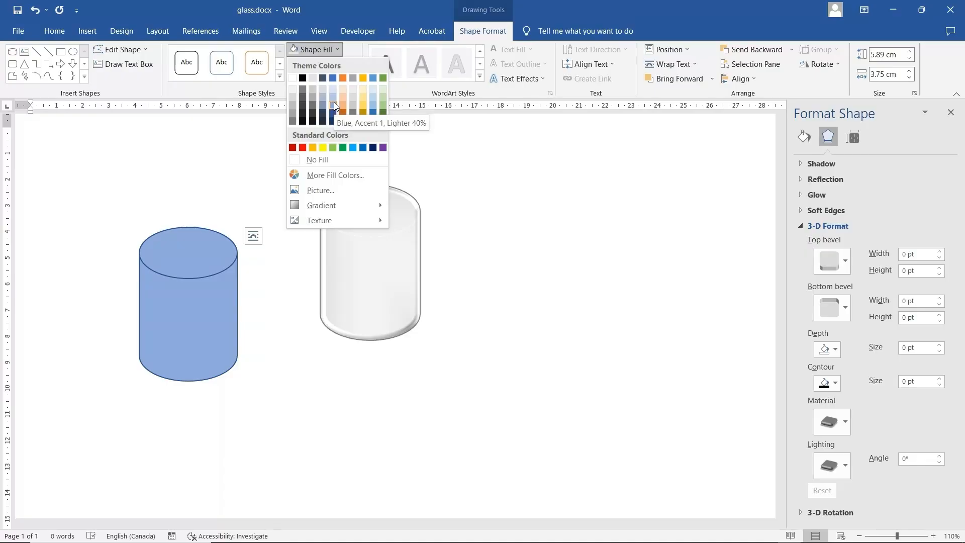
{"action": "left_click", "coordinate": [334, 102]}
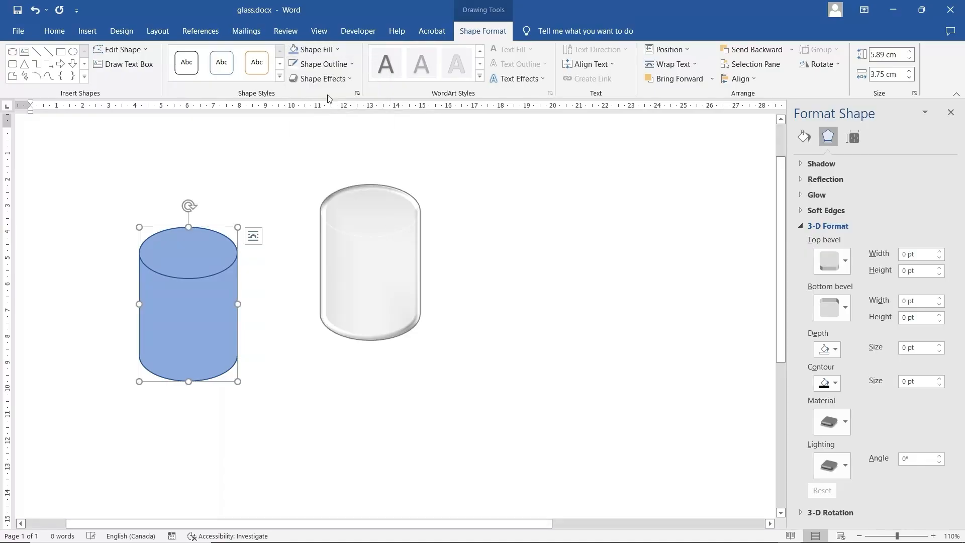
{"action": "left_click", "coordinate": [318, 63]}
{"action": "left_click", "coordinate": [315, 175]}
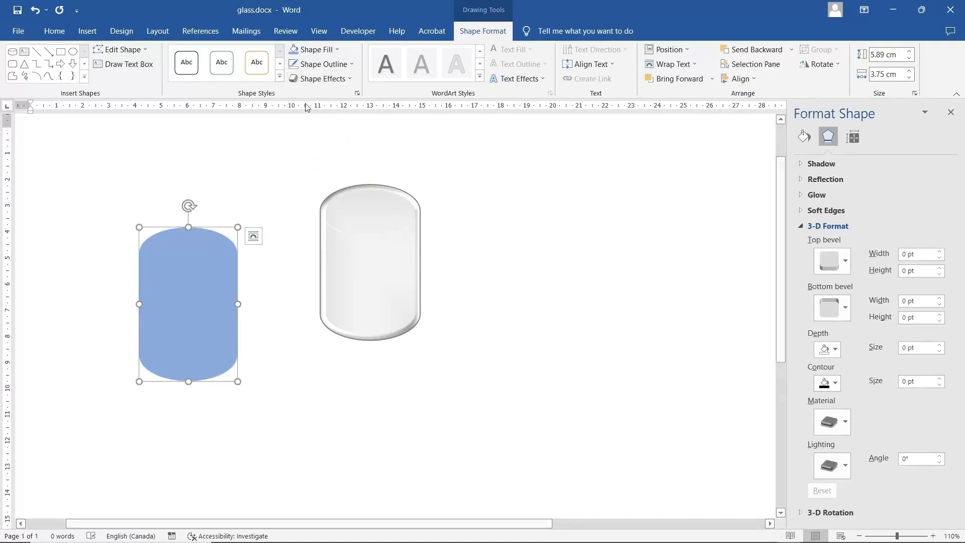
{"action": "left_click", "coordinate": [324, 50]}
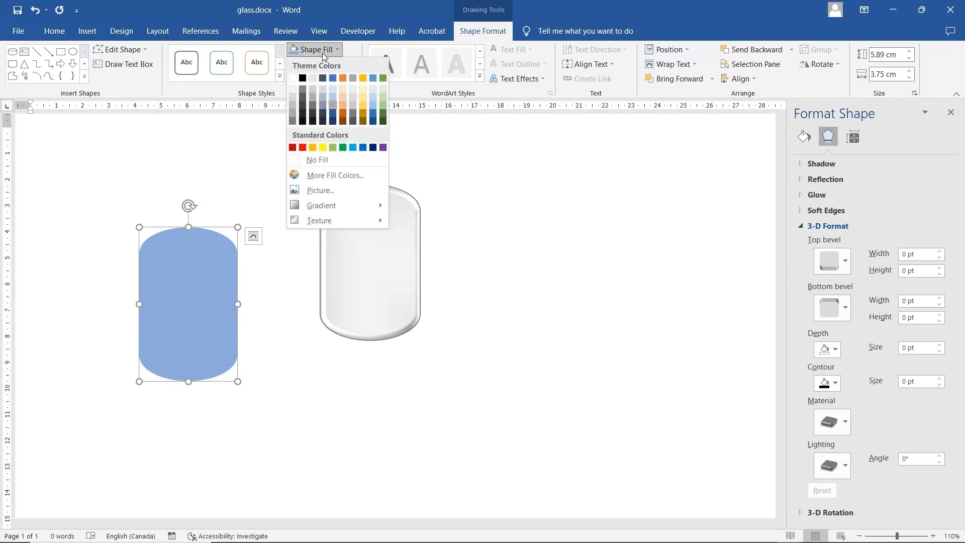
{"action": "left_click", "coordinate": [332, 100]}
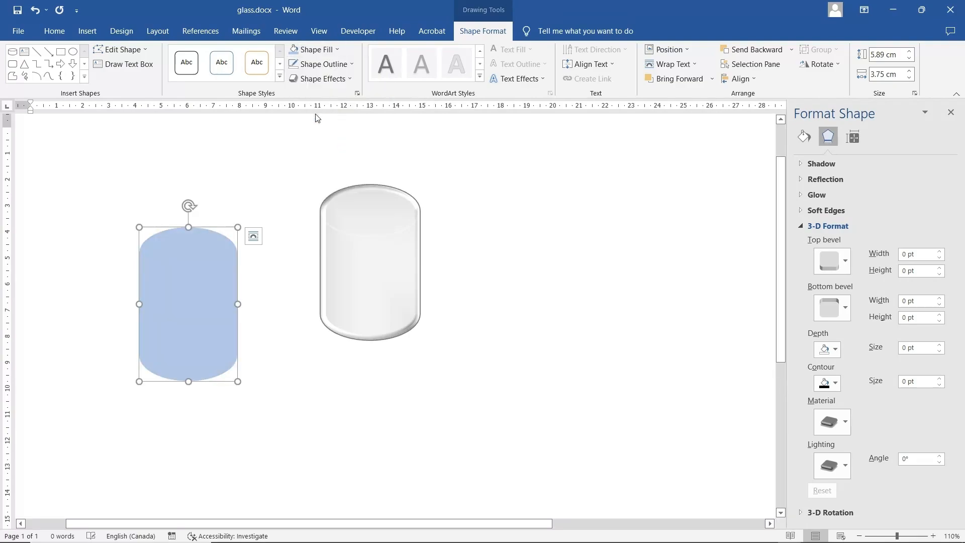
Step: Apply the second soft edge variation to the light blue cylinder
{"action": "left_click", "coordinate": [321, 79]}
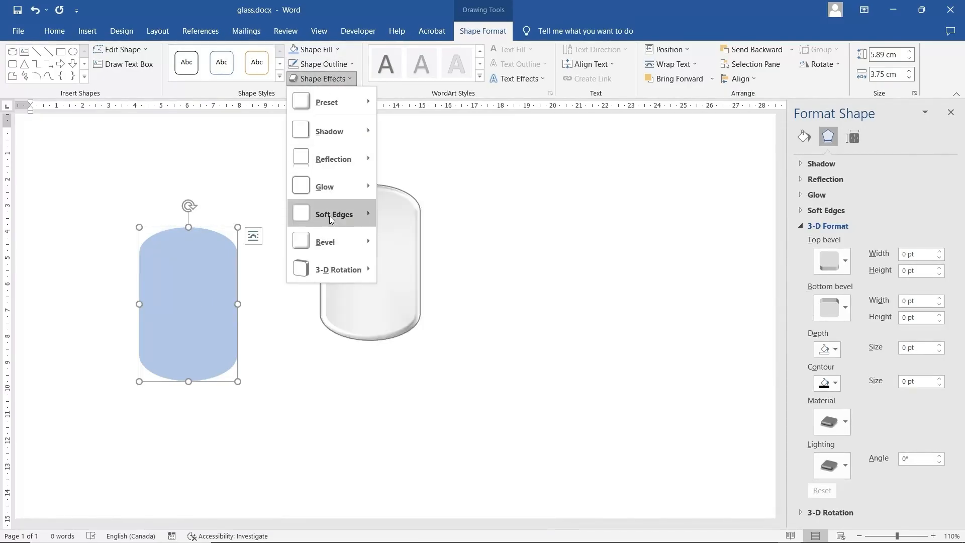
{"action": "mouse_move", "coordinate": [333, 218]}
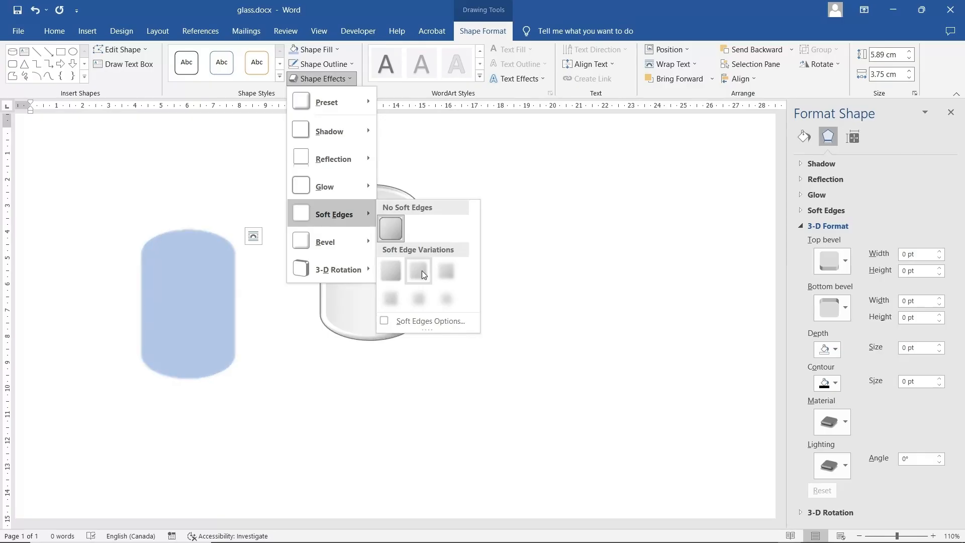
{"action": "left_click", "coordinate": [423, 272]}
Step: Place the light blue cylinder over the glass and shorten it from its upper edge to about 4.08 cm high
{"action": "left_click_drag", "start_coordinate": [191, 316], "coordinate": [371, 274]}
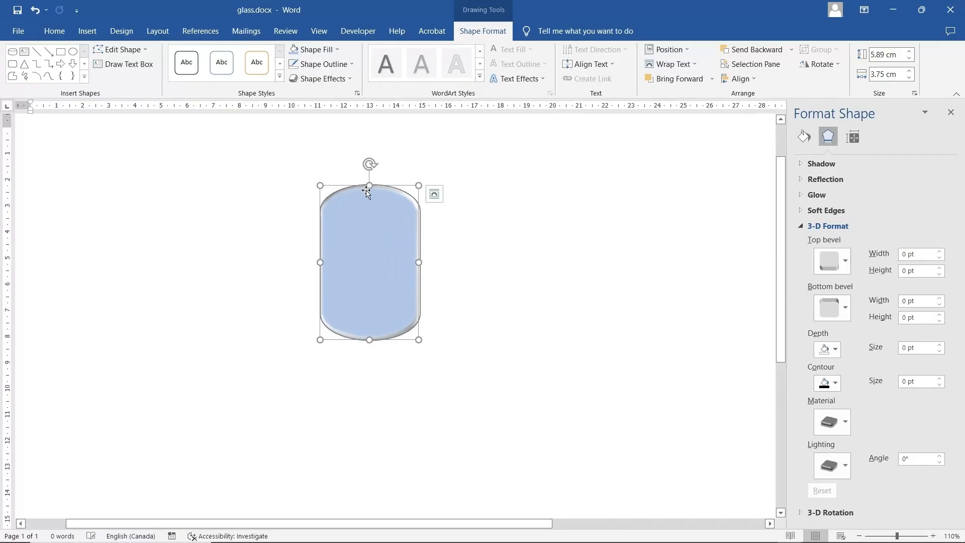
{"action": "left_click_drag", "start_coordinate": [369, 186], "coordinate": [367, 233]}
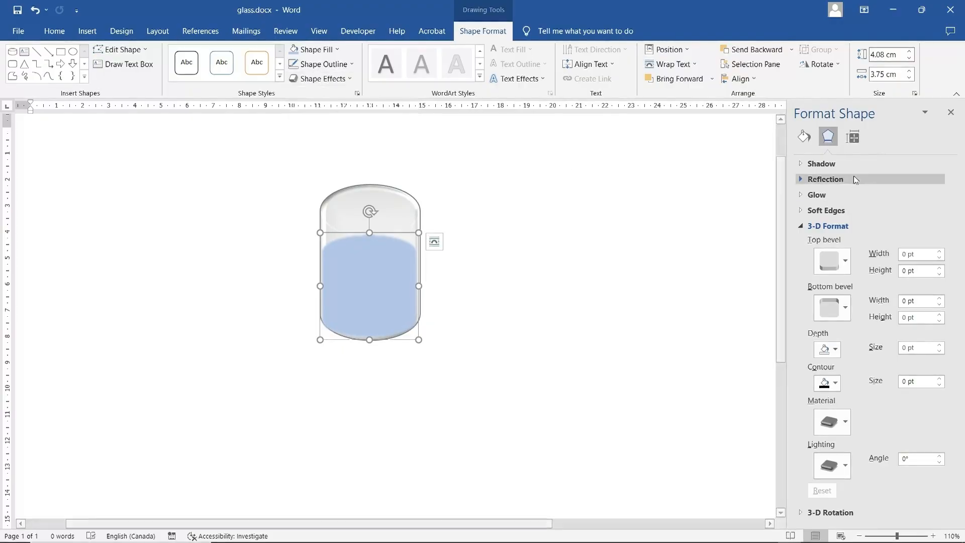
Step: Set the light blue cylinder's fill transparency to 48% and apply the first soft edge variation to it
{"action": "left_click", "coordinate": [804, 137]}
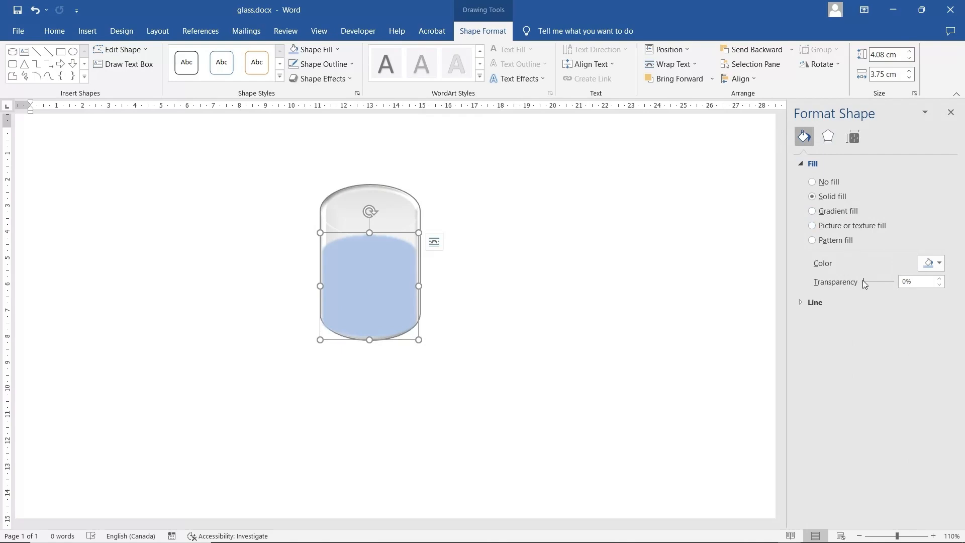
{"action": "left_click_drag", "start_coordinate": [865, 280], "coordinate": [875, 275]}
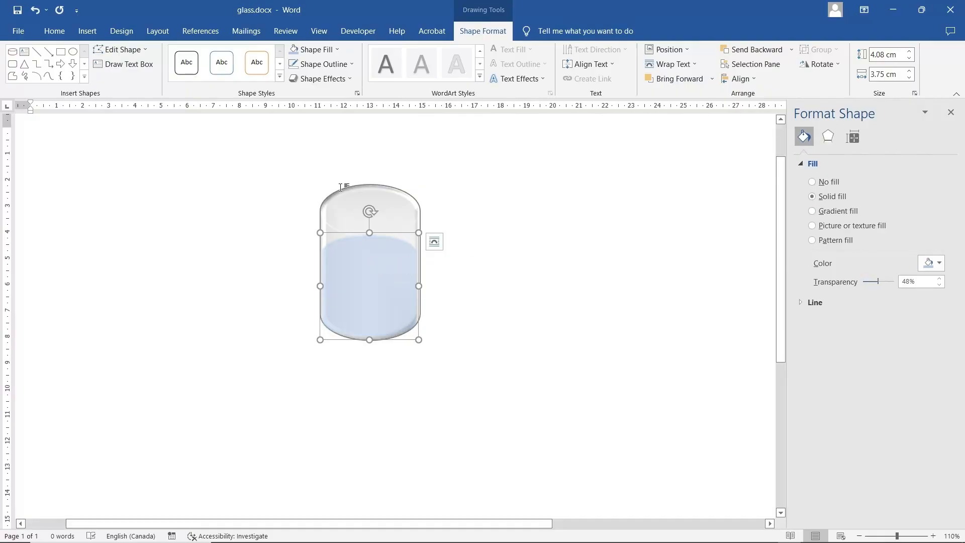
{"action": "left_click", "coordinate": [327, 78]}
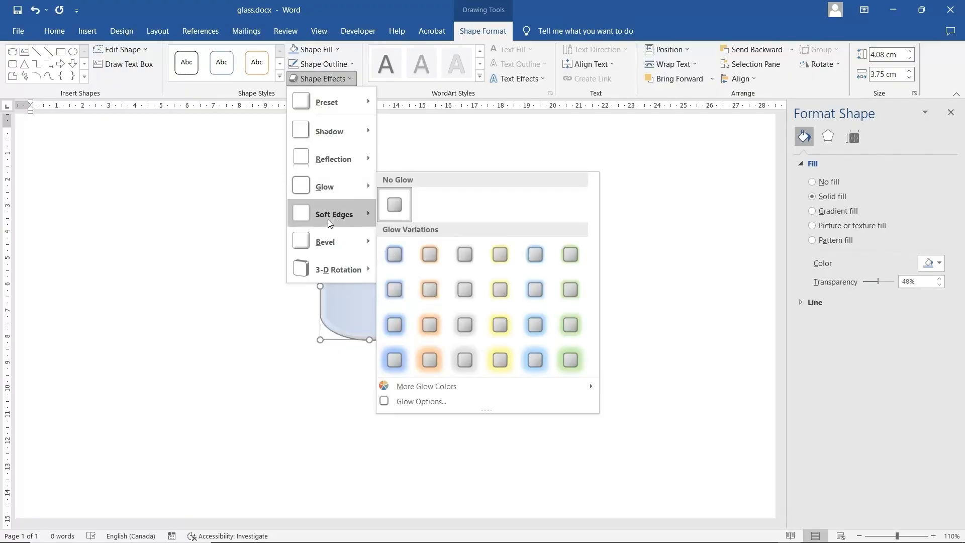
{"action": "mouse_move", "coordinate": [330, 222]}
{"action": "left_click", "coordinate": [393, 268]}
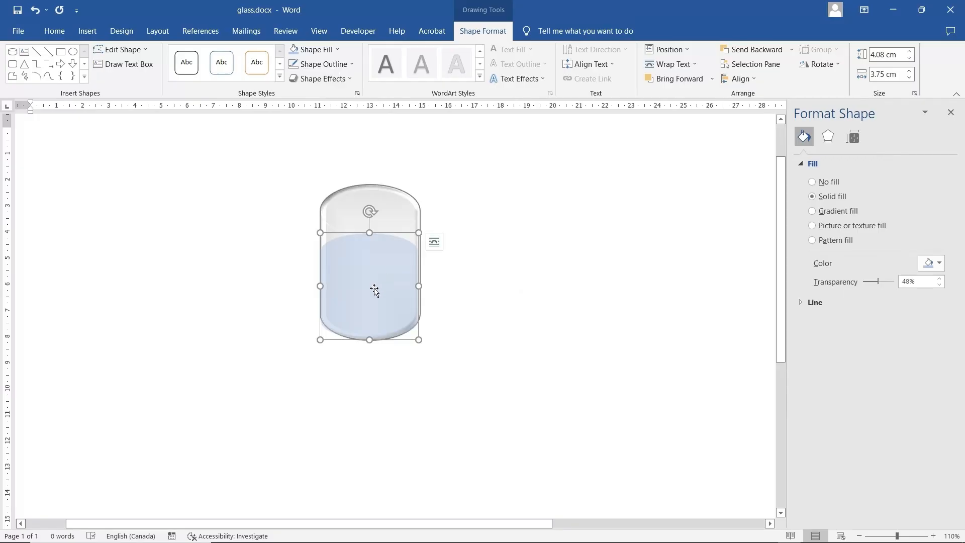
Step: Raise the light blue cylinder slightly, shortened to about 3.29 cm high, and fix its position on the page
{"action": "left_click_drag", "start_coordinate": [375, 288], "coordinate": [377, 284]}
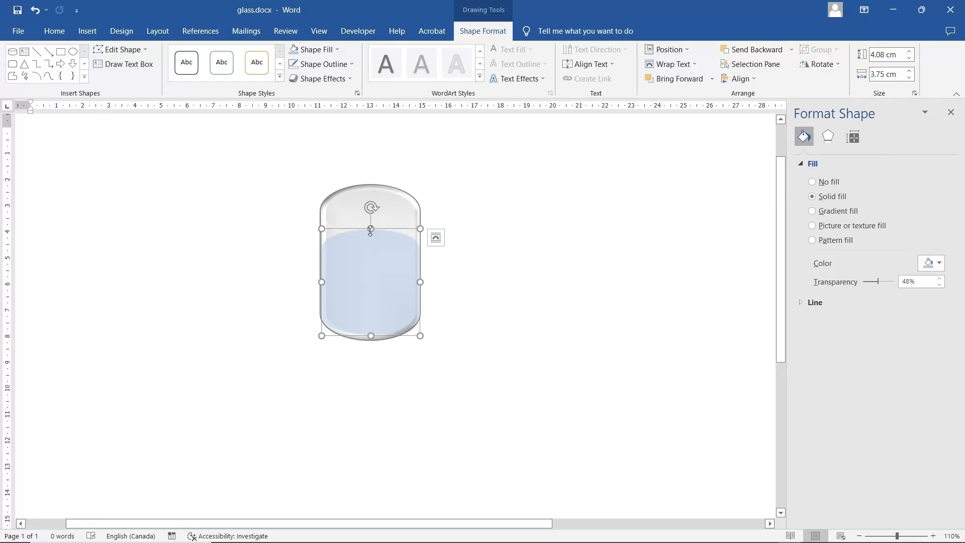
{"action": "left_click_drag", "start_coordinate": [371, 231], "coordinate": [373, 249]}
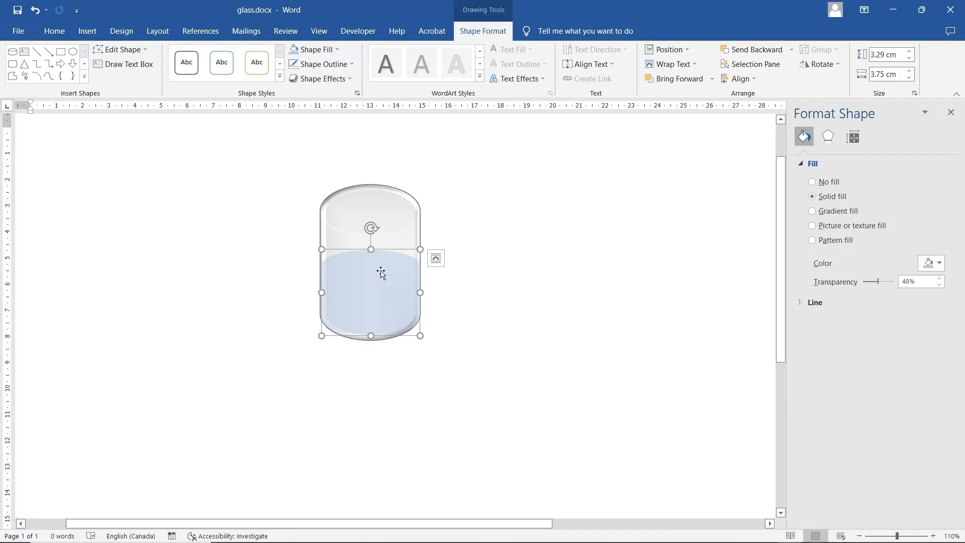
{"action": "left_click", "coordinate": [436, 258]}
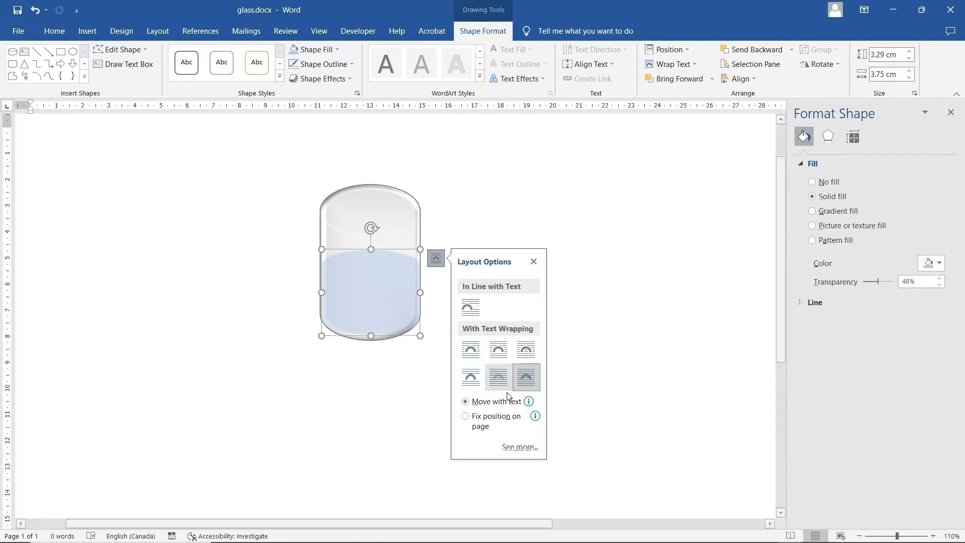
{"action": "left_click", "coordinate": [472, 420]}
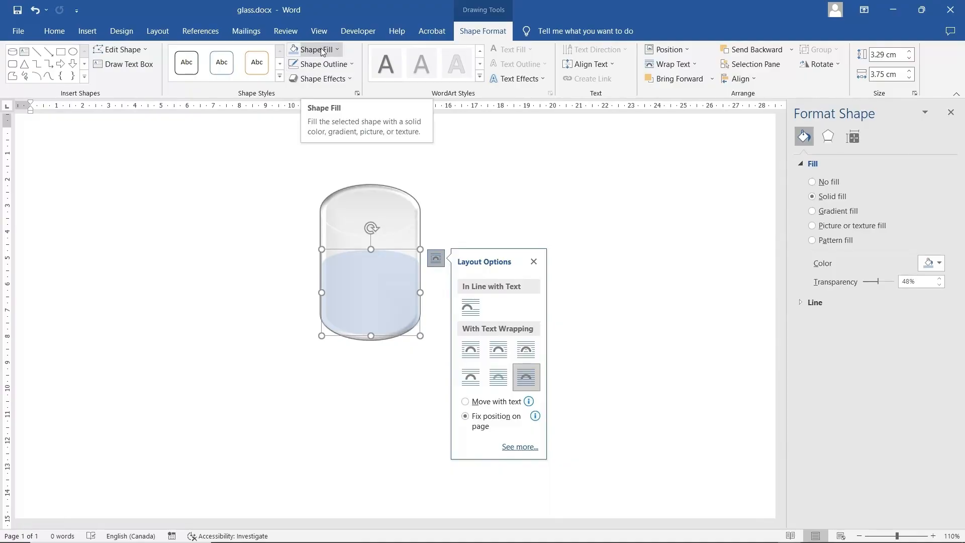
Step: Try a gradient fill on the light blue cylinder and undo it
{"action": "left_click", "coordinate": [833, 212]}
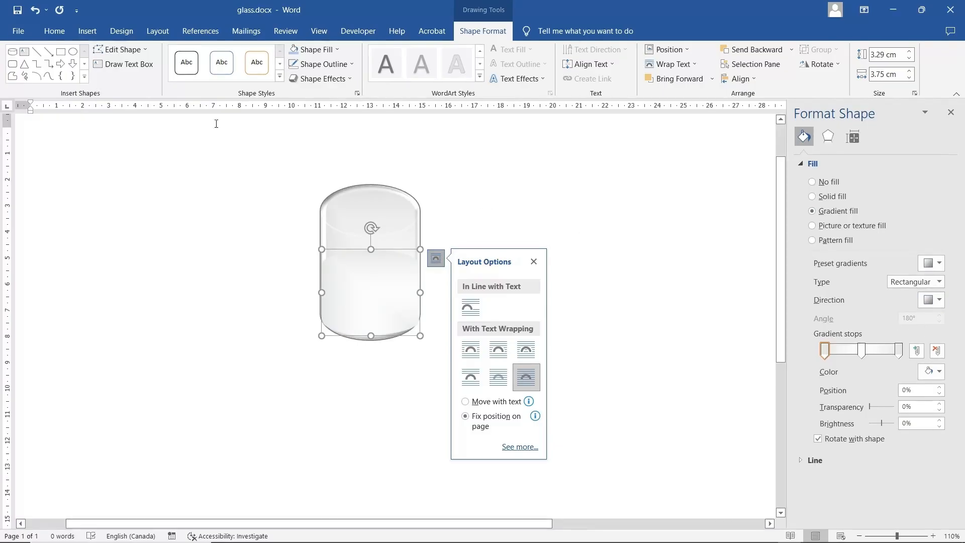
{"action": "left_click", "coordinate": [35, 9]}
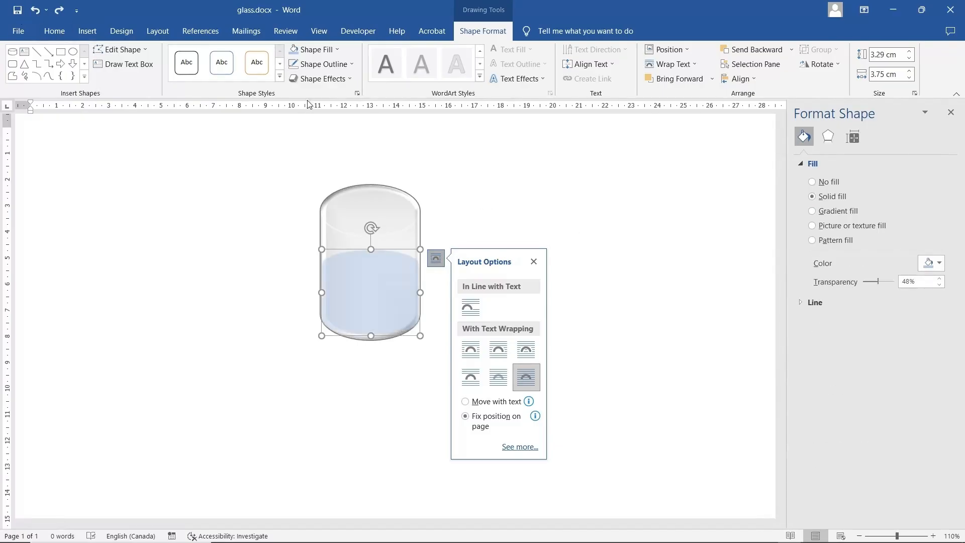
Step: Fill the light blue water cylinder with the diagonal linear gradient variation at 135° that is darkest in its upper right corner
{"action": "left_click", "coordinate": [325, 50]}
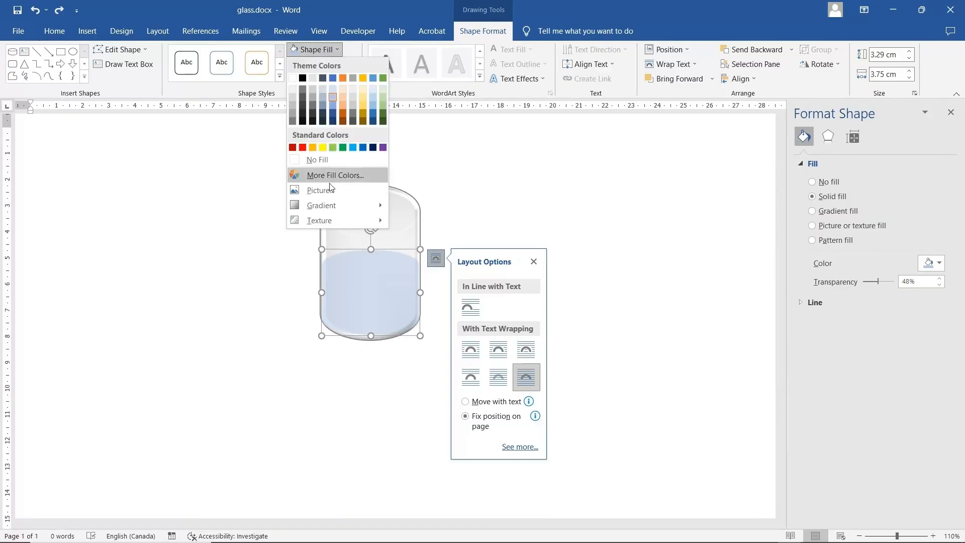
{"action": "mouse_move", "coordinate": [325, 205]}
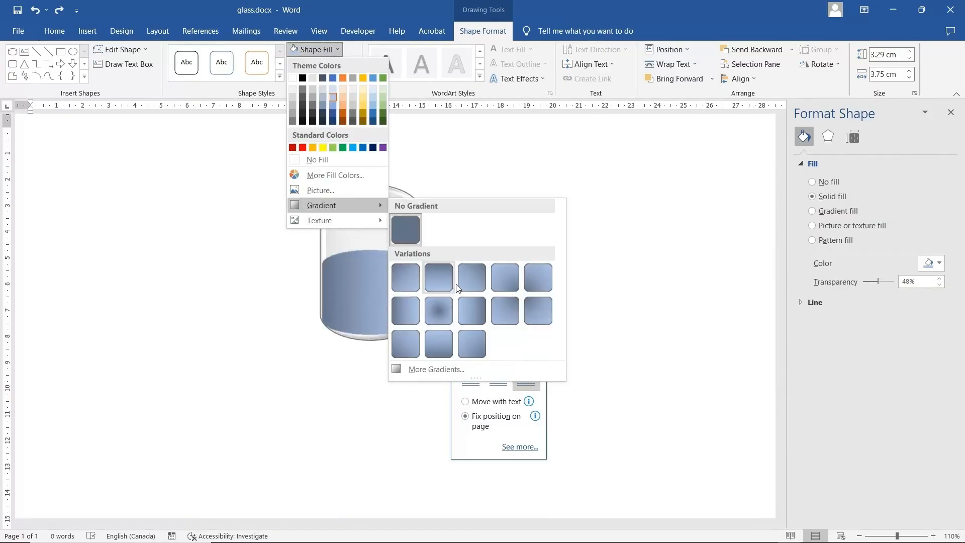
{"action": "left_click", "coordinate": [469, 280]}
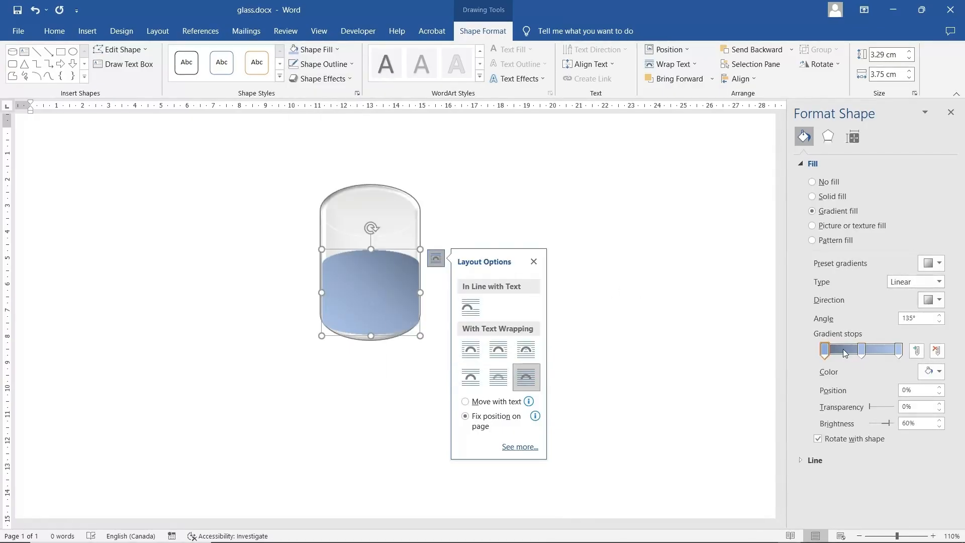
Step: Try an 80% lighter blue on the first gradient stop of the water's fill and undo it
{"action": "left_click", "coordinate": [841, 353]}
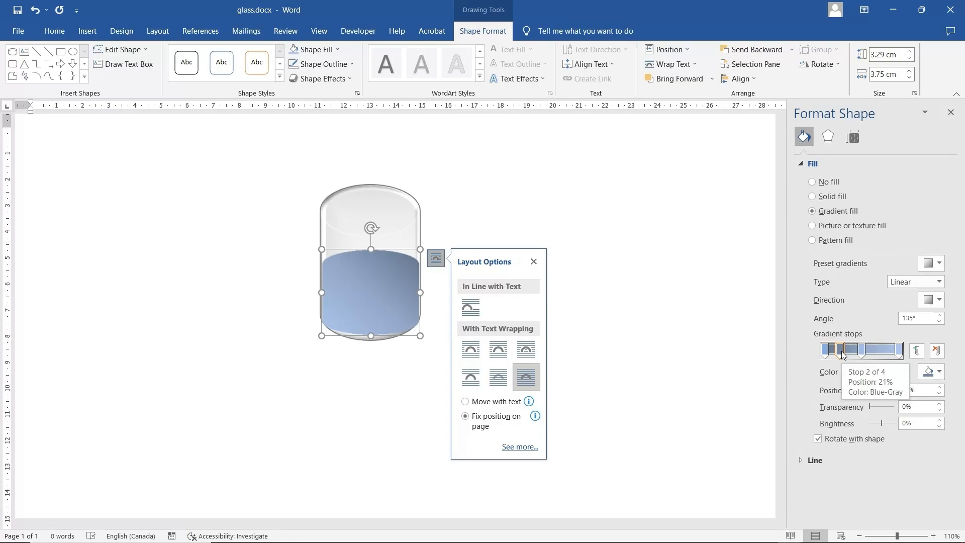
{"action": "key", "text": "Delete"}
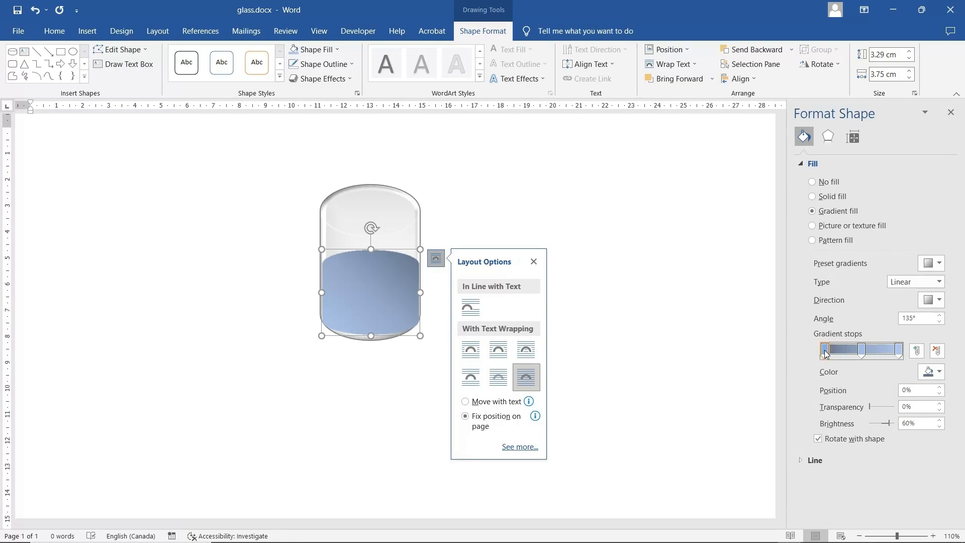
{"action": "left_click", "coordinate": [939, 371]}
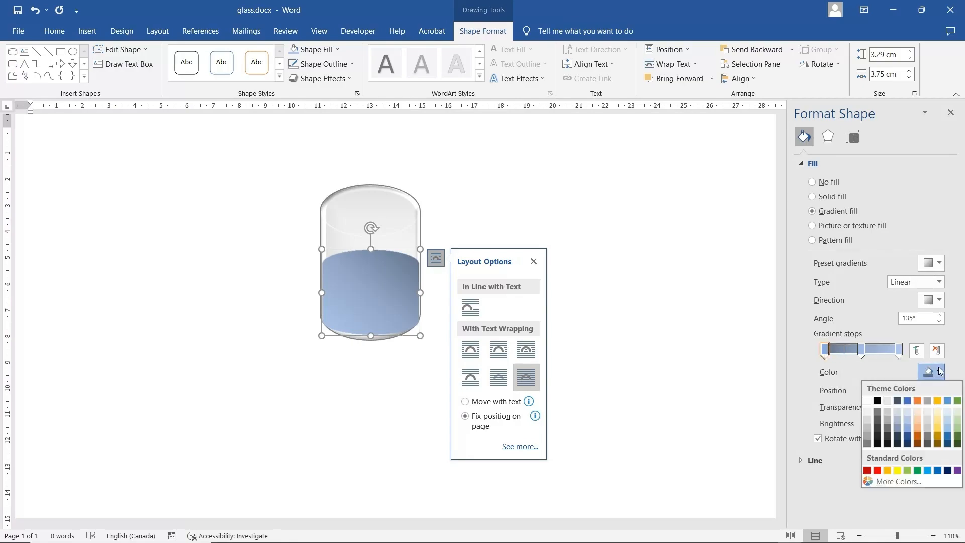
{"action": "left_click", "coordinate": [907, 412]}
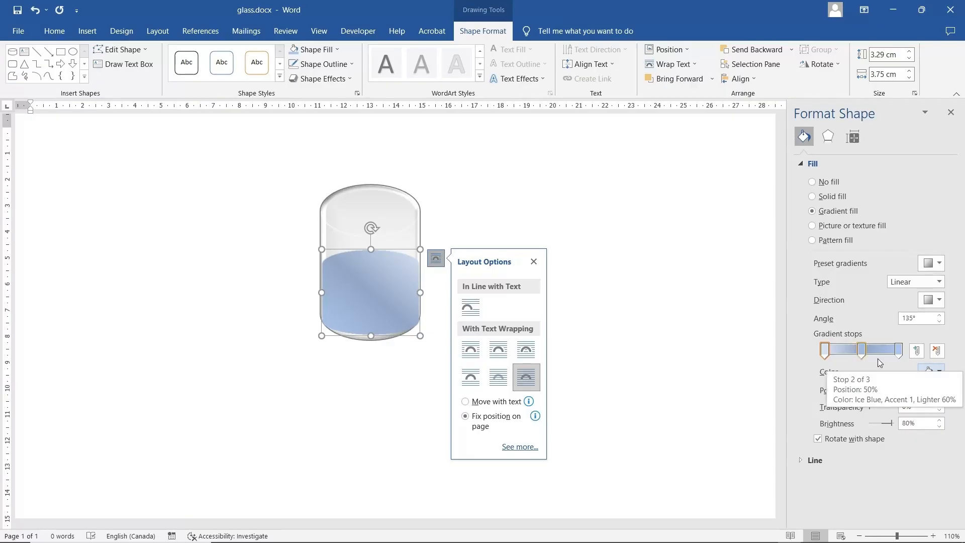
{"action": "left_click", "coordinate": [34, 10]}
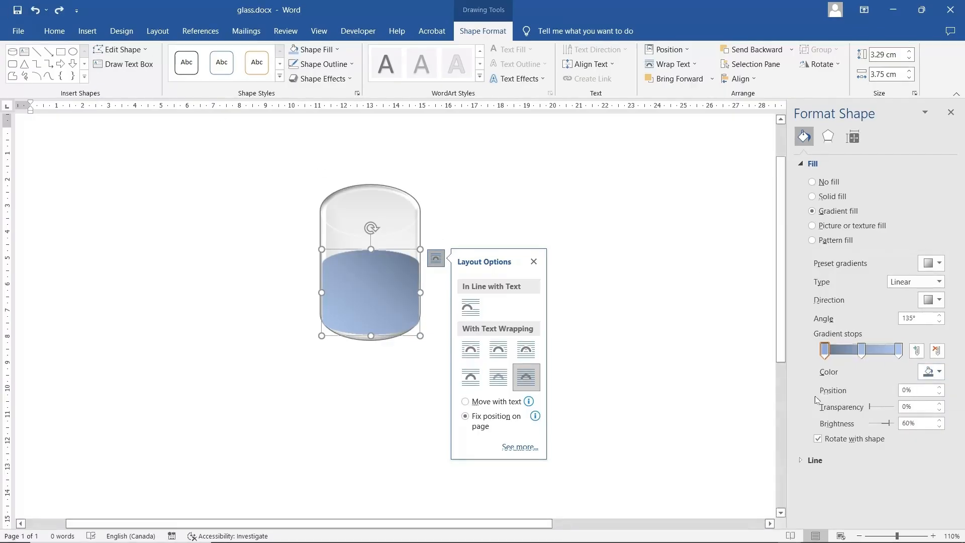
Step: Recolour the last gradient stop of the water's fill to 80% lighter blue and move it to 77%
{"action": "left_click", "coordinate": [900, 350]}
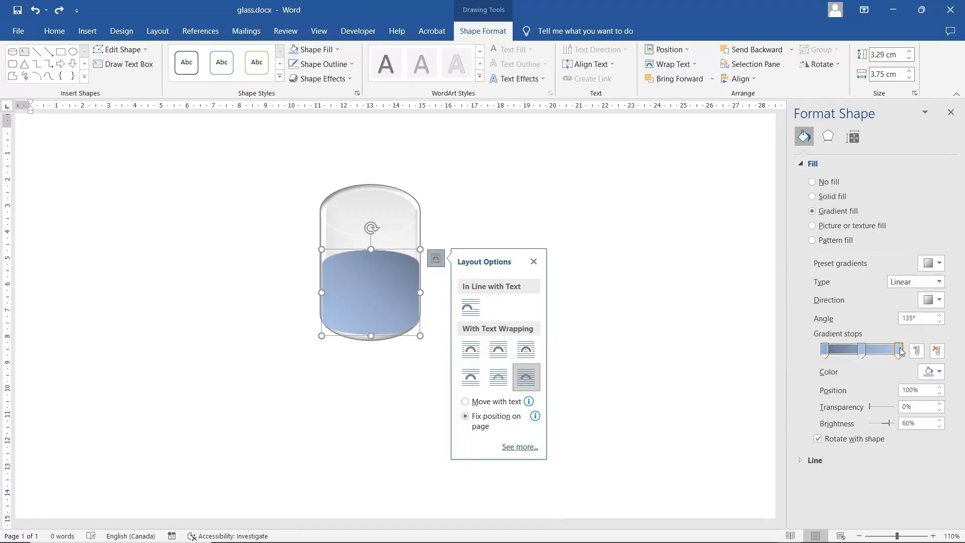
{"action": "left_click", "coordinate": [937, 372]}
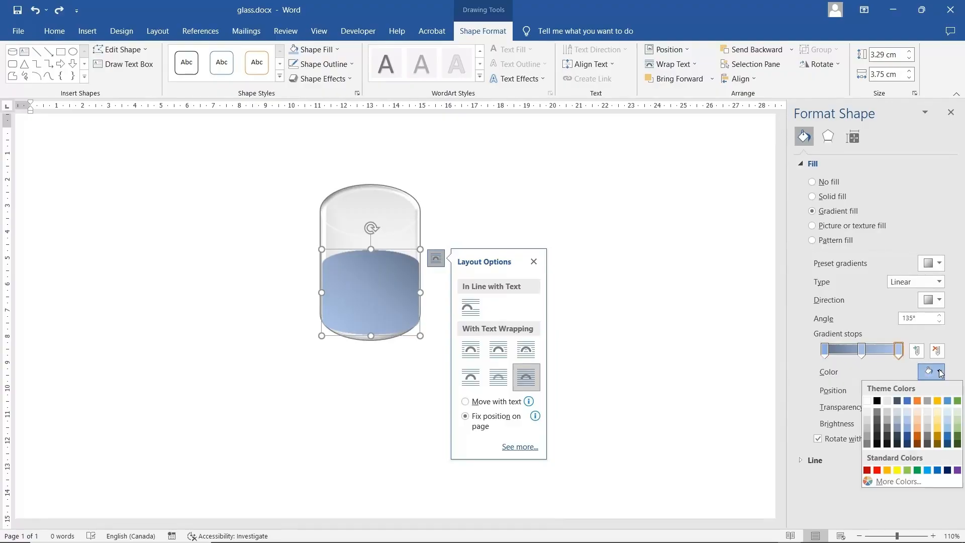
{"action": "left_click", "coordinate": [908, 411]}
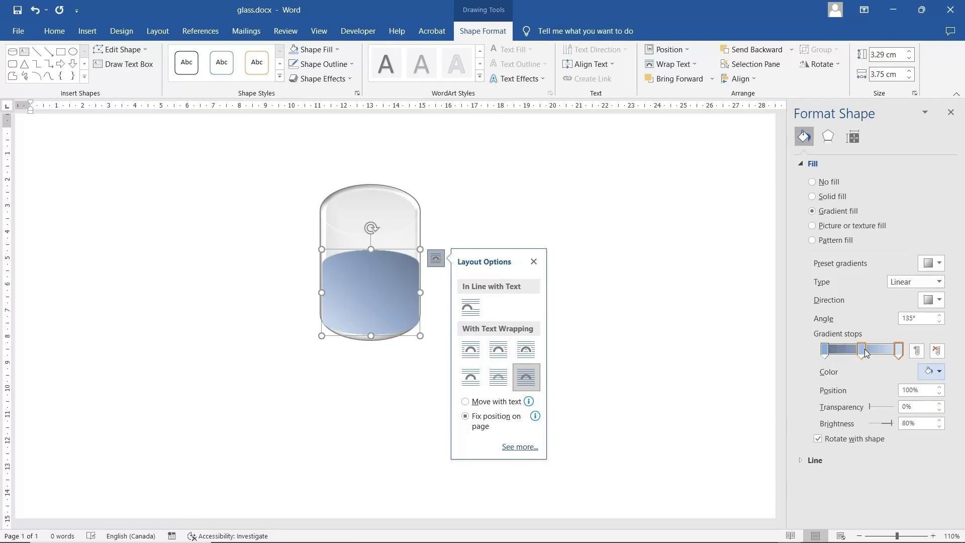
{"action": "left_click_drag", "start_coordinate": [899, 351], "coordinate": [883, 356]}
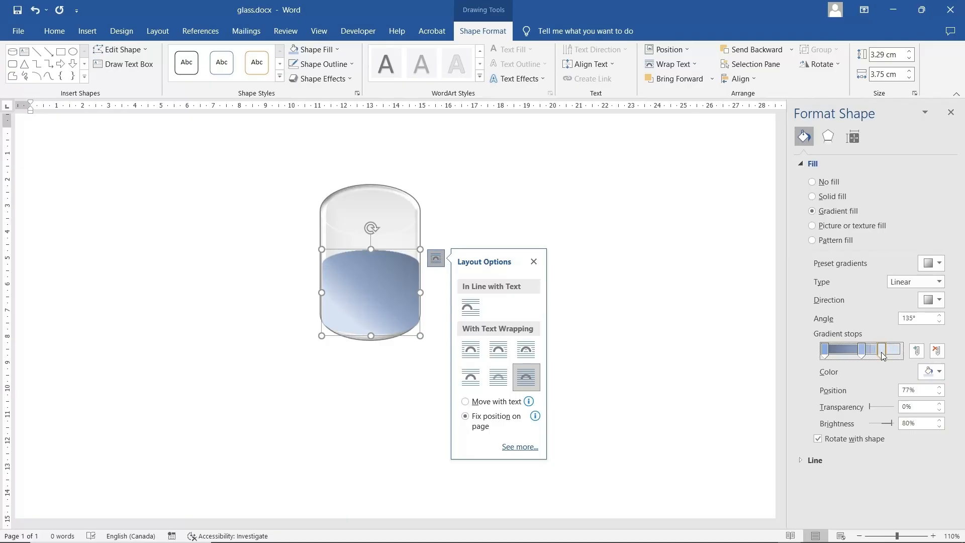
Step: Recolour the middle gradient stop of the water's fill, at 50%, to 60% lighter blue
{"action": "left_click", "coordinate": [862, 352]}
{"action": "left_click", "coordinate": [940, 372]}
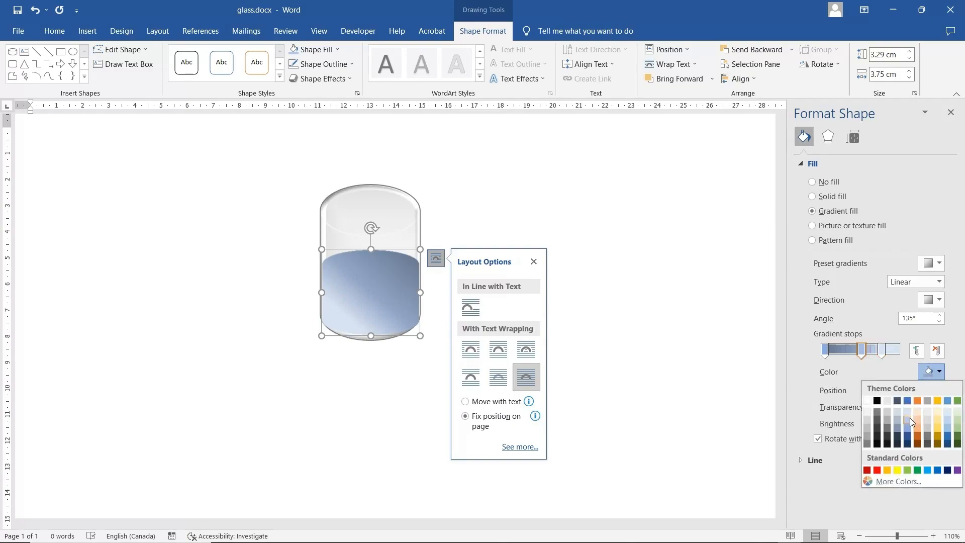
{"action": "left_click", "coordinate": [910, 418]}
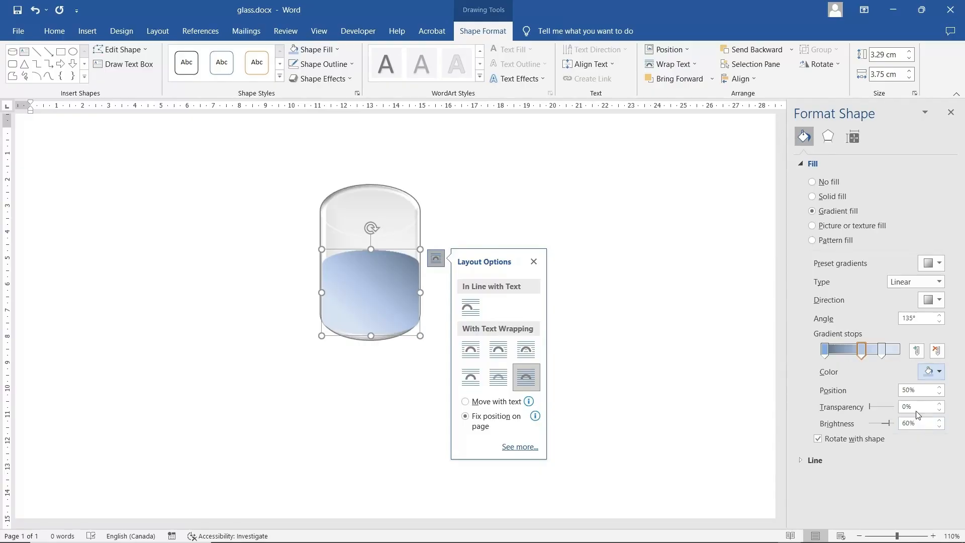
Step: Recolour the first gradient stop of the water's fill to 40% lighter blue and move it to 17%
{"action": "left_click", "coordinate": [825, 349]}
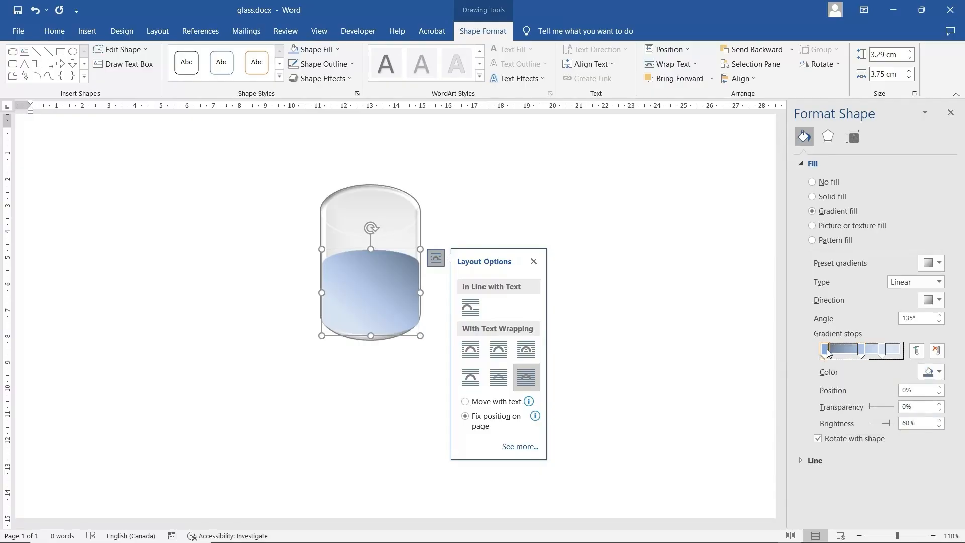
{"action": "left_click", "coordinate": [939, 372]}
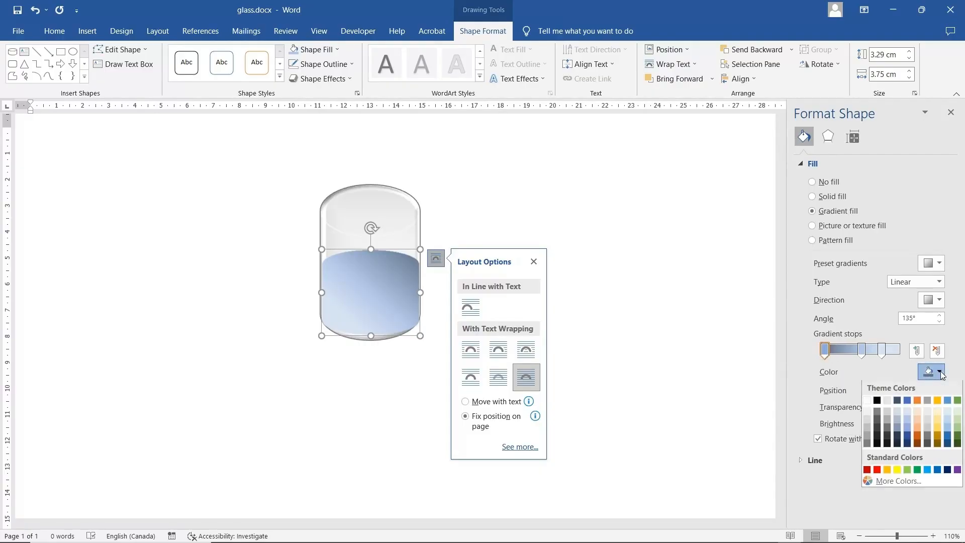
{"action": "left_click", "coordinate": [907, 428]}
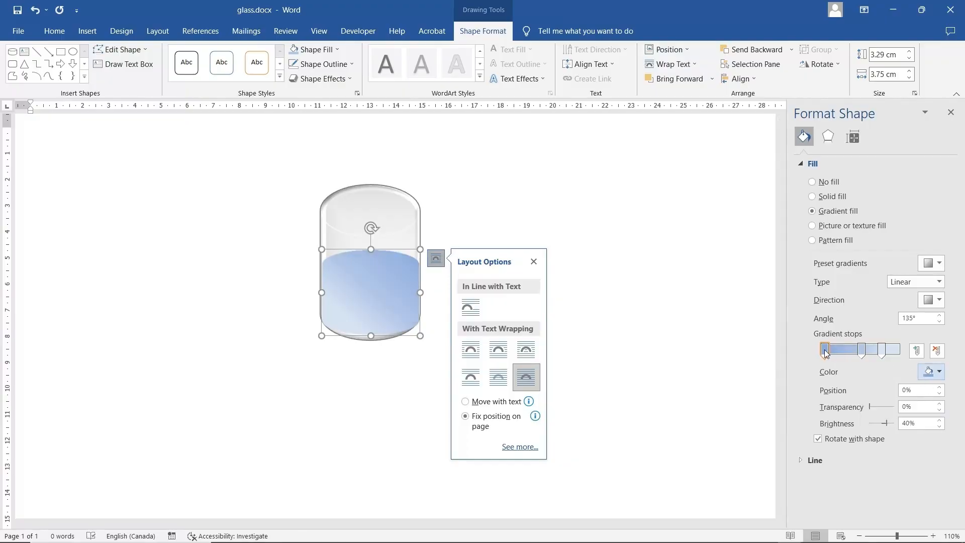
{"action": "left_click_drag", "start_coordinate": [826, 350], "coordinate": [838, 354]}
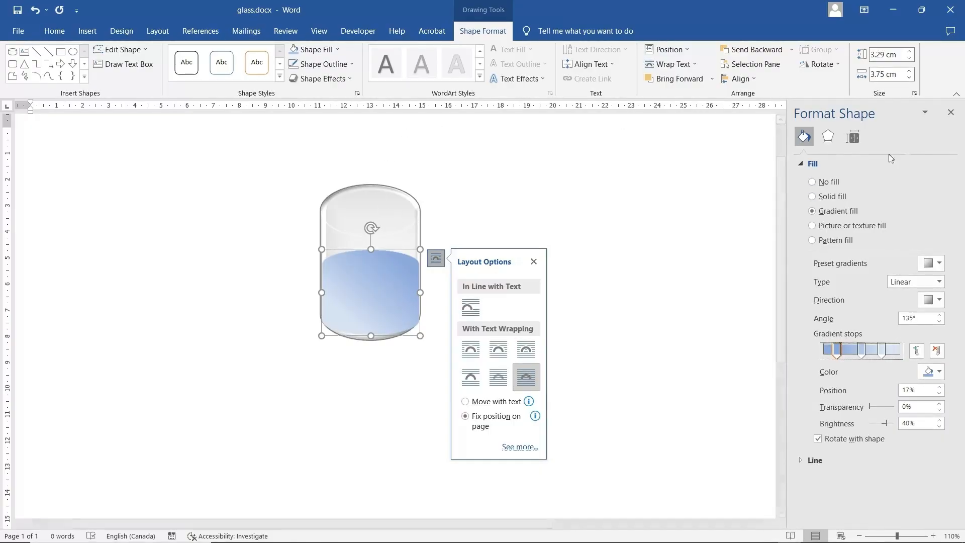
Step: Give the water cylinder a solid outline in light grey, 0.75 pt wide
{"action": "left_click", "coordinate": [802, 164]}
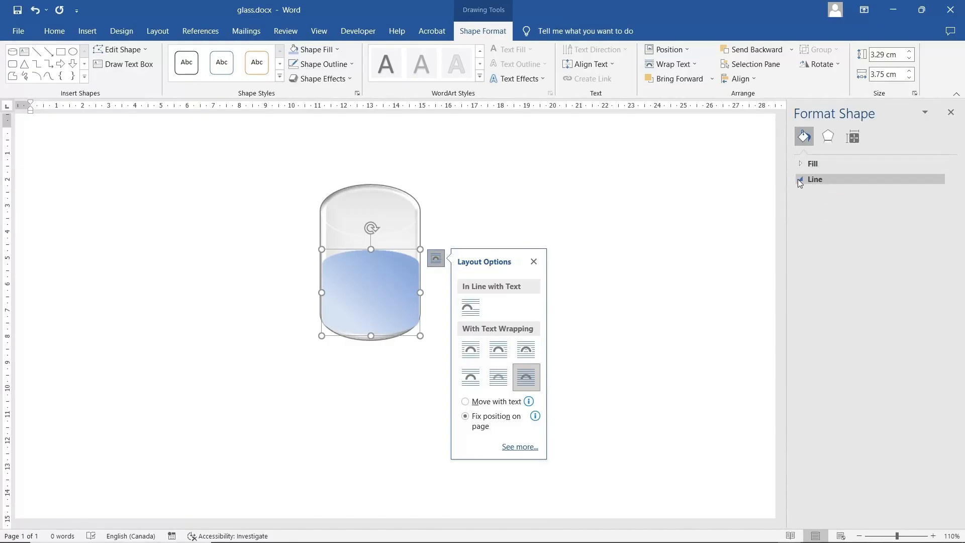
{"action": "left_click", "coordinate": [799, 179]}
{"action": "left_click", "coordinate": [813, 214]}
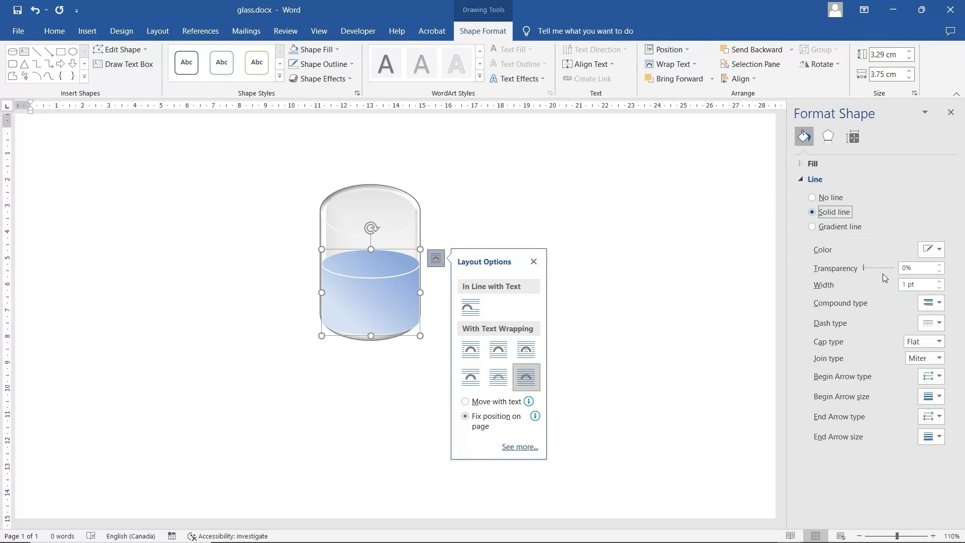
{"action": "left_click", "coordinate": [931, 250]}
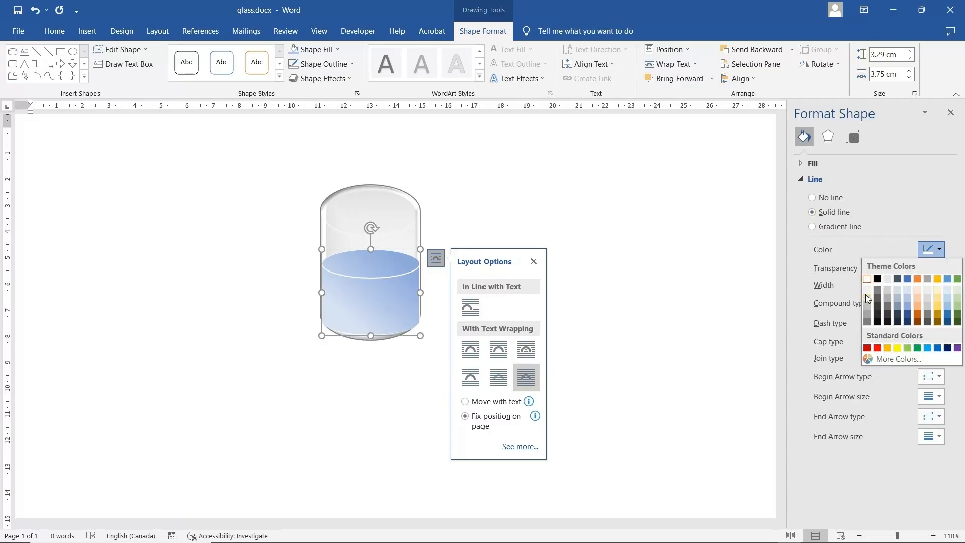
{"action": "left_click", "coordinate": [866, 294]}
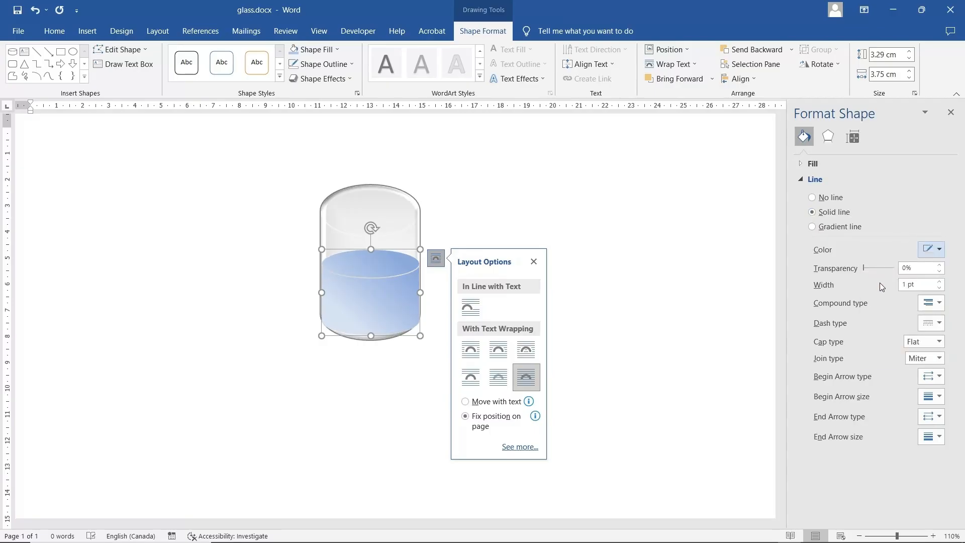
{"action": "left_click", "coordinate": [939, 289]}
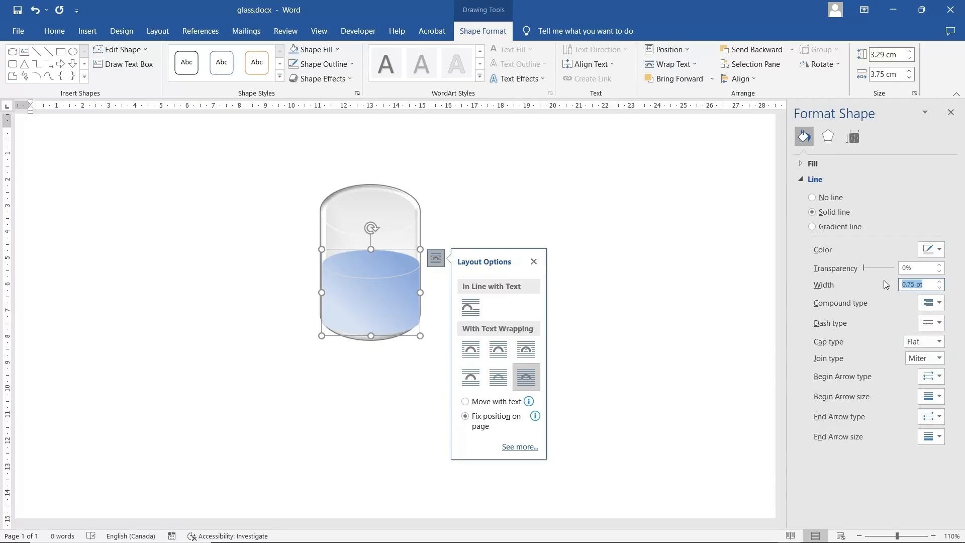
Step: Change the water cylinder's outline to a light blue and set its width to 1 pt
{"action": "left_click", "coordinate": [931, 250]}
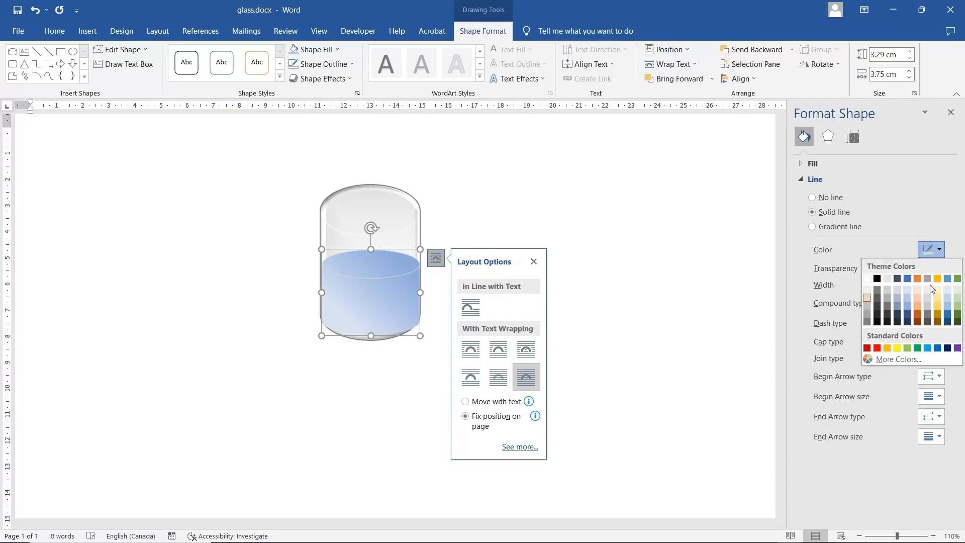
{"action": "left_click", "coordinate": [909, 303]}
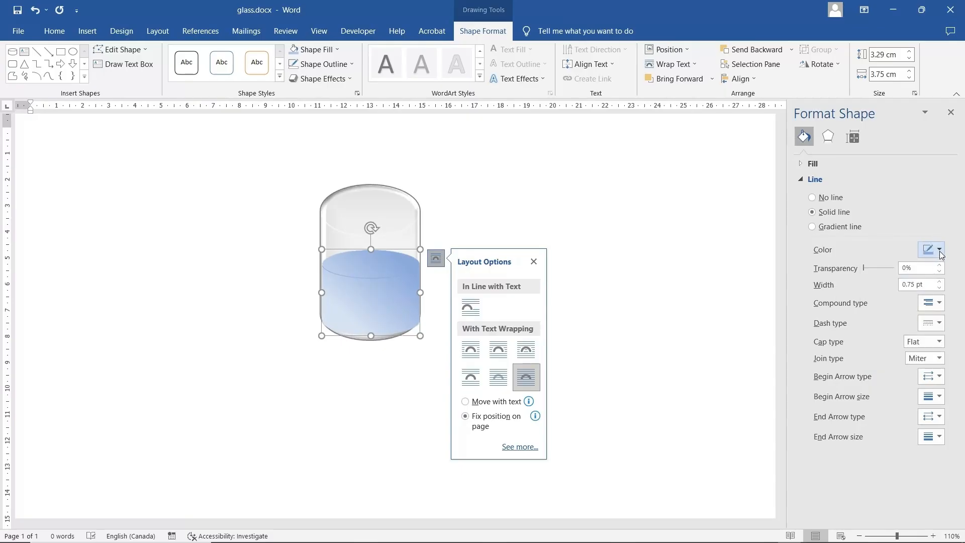
{"action": "left_click", "coordinate": [940, 250]}
{"action": "left_click", "coordinate": [909, 301]}
{"action": "left_click", "coordinate": [939, 282]}
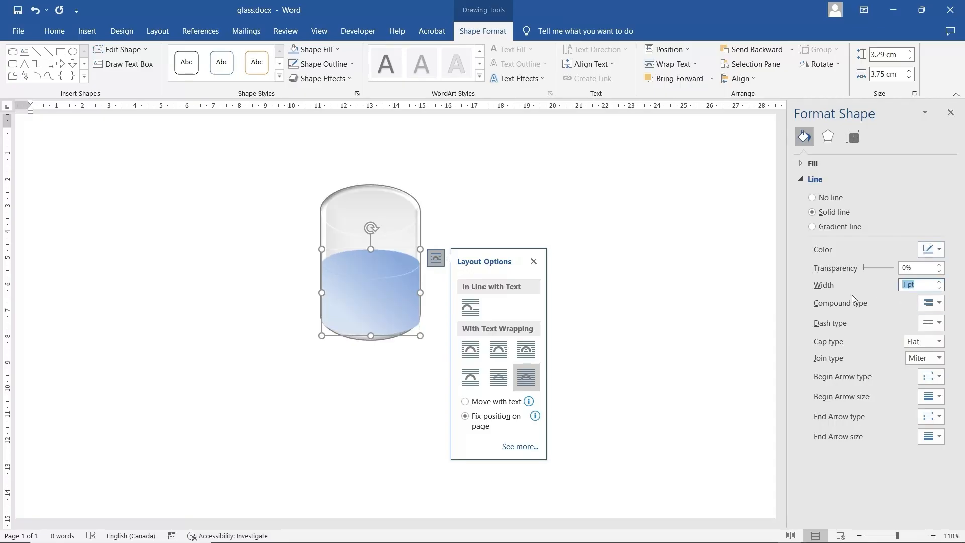
{"action": "left_click", "coordinate": [659, 337]}
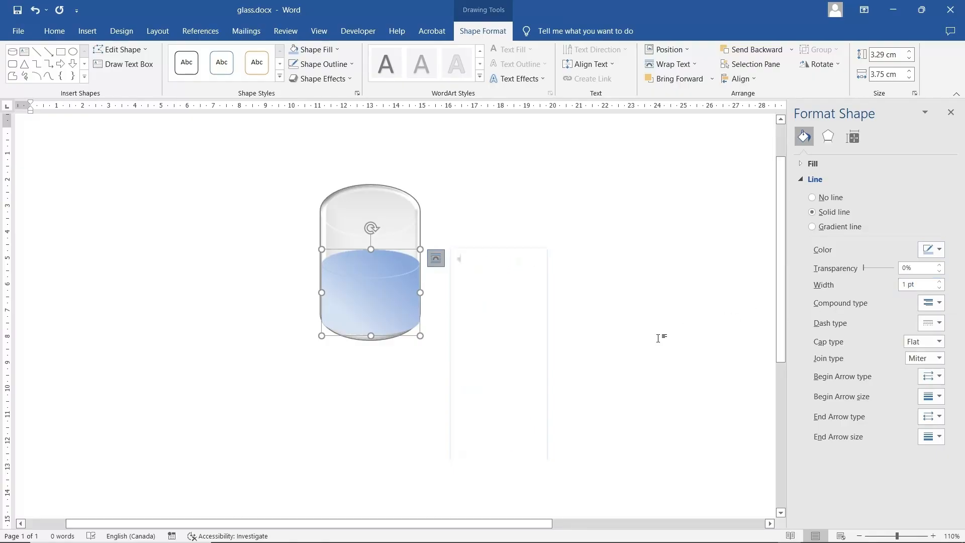
Step: Shrink the water cylinder slightly from its lower right corner and both sides so it sits inside the glass walls
{"action": "left_click", "coordinate": [386, 313]}
{"action": "left_click_drag", "start_coordinate": [421, 337], "coordinate": [416, 330]}
{"action": "left_click_drag", "start_coordinate": [325, 290], "coordinate": [327, 290]}
{"action": "left_click", "coordinate": [420, 360]}
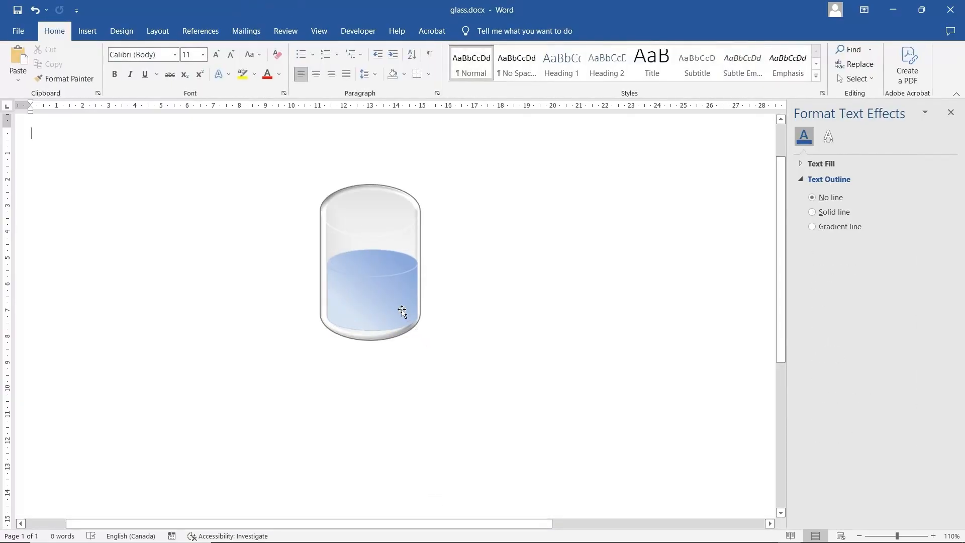
{"action": "left_click", "coordinate": [411, 300]}
{"action": "left_click_drag", "start_coordinate": [418, 290], "coordinate": [413, 289]}
{"action": "left_click", "coordinate": [463, 366]}
Step: Edit the water cylinder's points, pulling the middle point of its bottom edge slightly down toward the glass base
{"action": "right_click", "coordinate": [371, 306]}
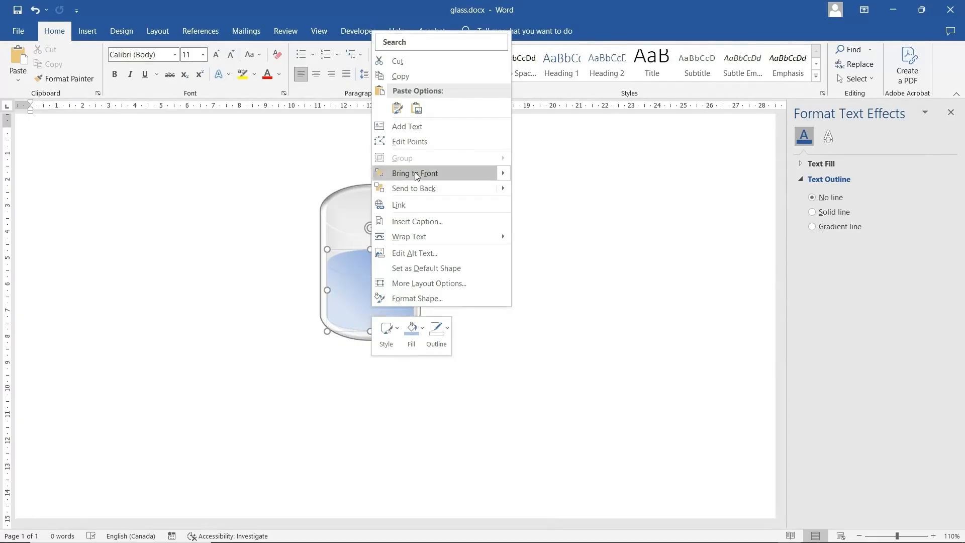
{"action": "left_click", "coordinate": [410, 141]}
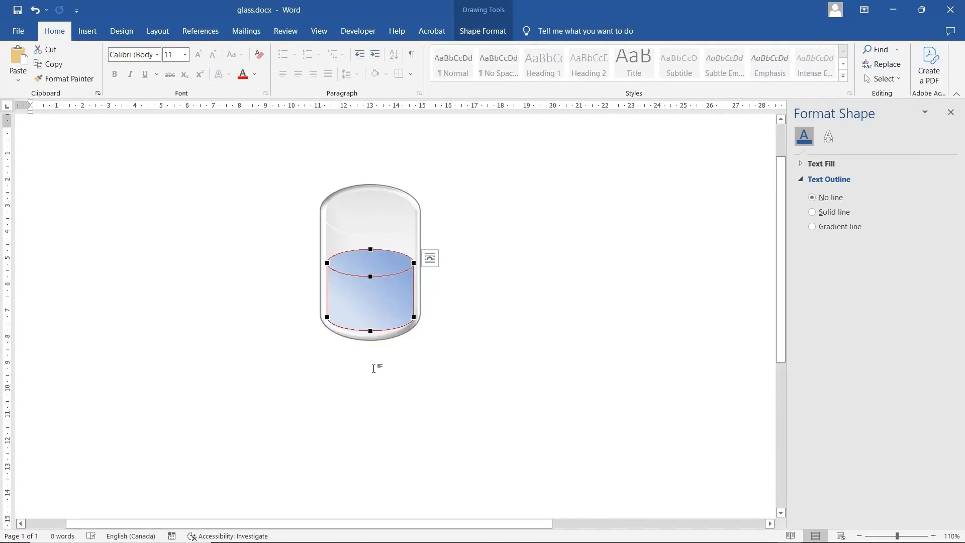
{"action": "left_click", "coordinate": [369, 330]}
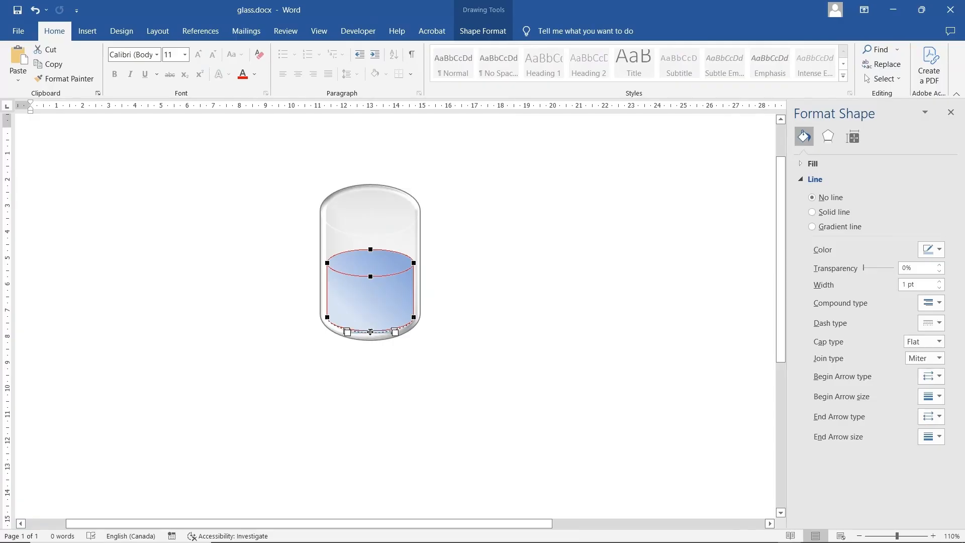
{"action": "left_click", "coordinate": [481, 345]}
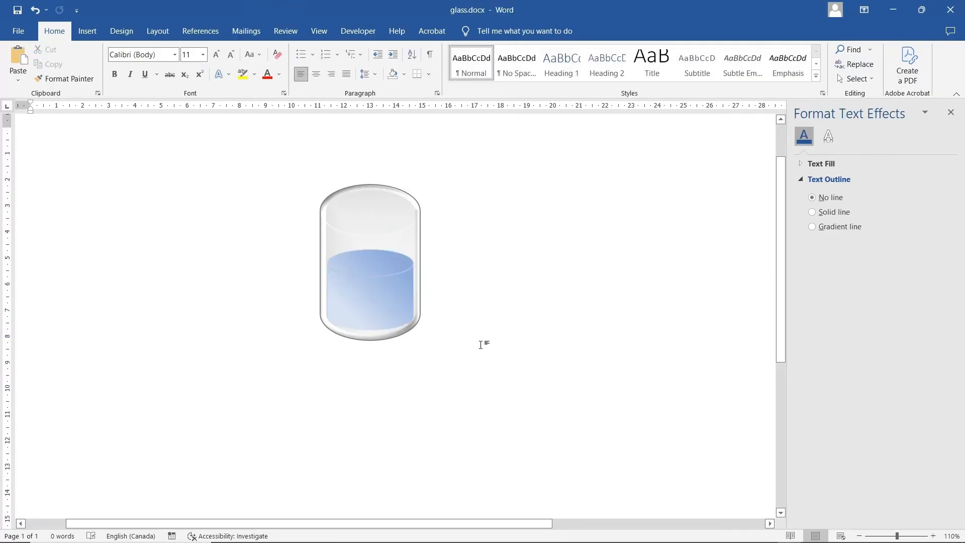
{"action": "left_click", "coordinate": [390, 311]}
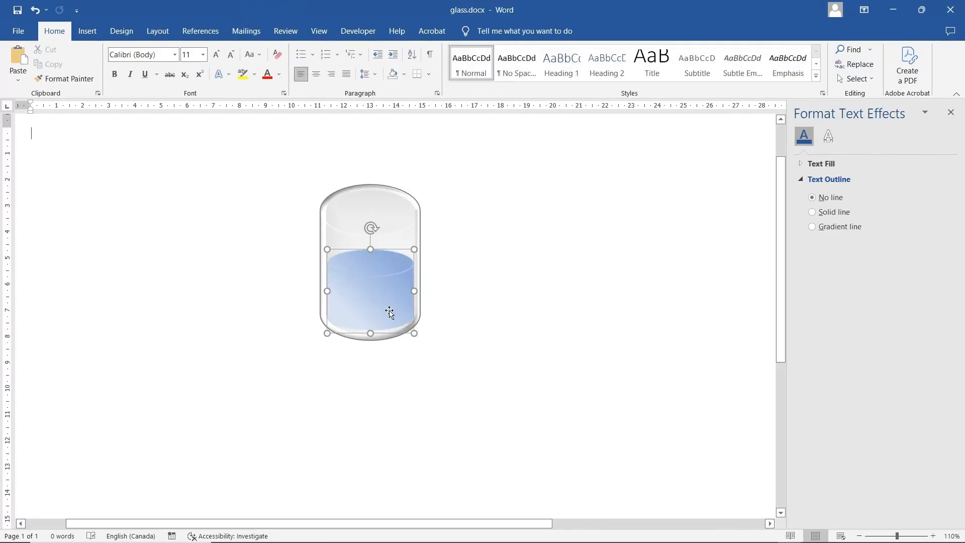
{"action": "right_click", "coordinate": [375, 312]}
{"action": "left_click", "coordinate": [425, 148]}
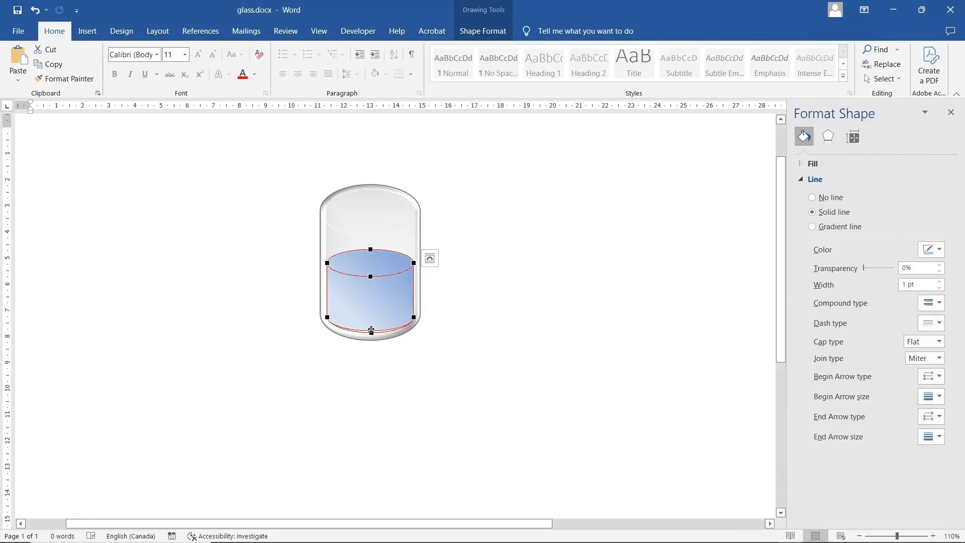
{"action": "left_click", "coordinate": [459, 343]}
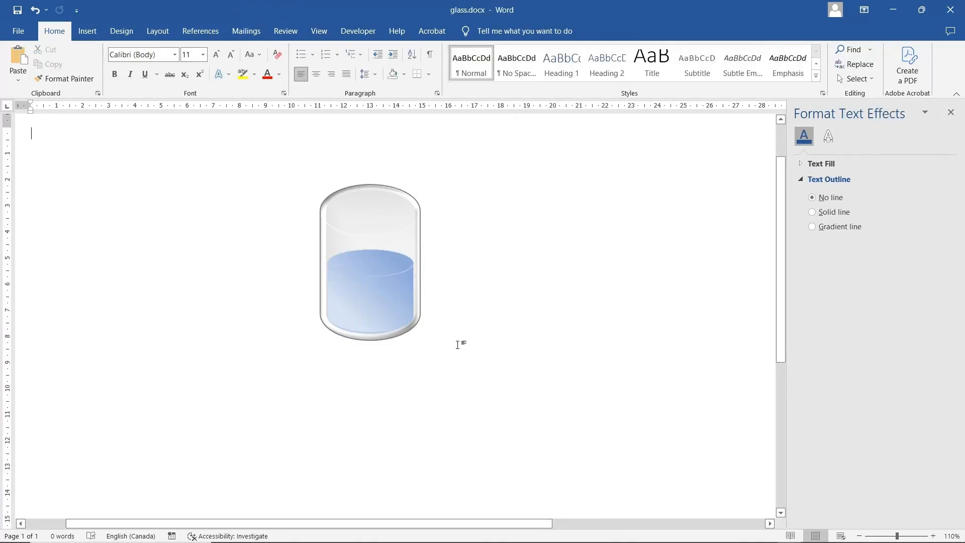
Step: Recolour the 49% gradient stop of the glass cylinder's outline to white darkened by 15%
{"action": "left_click", "coordinate": [375, 230]}
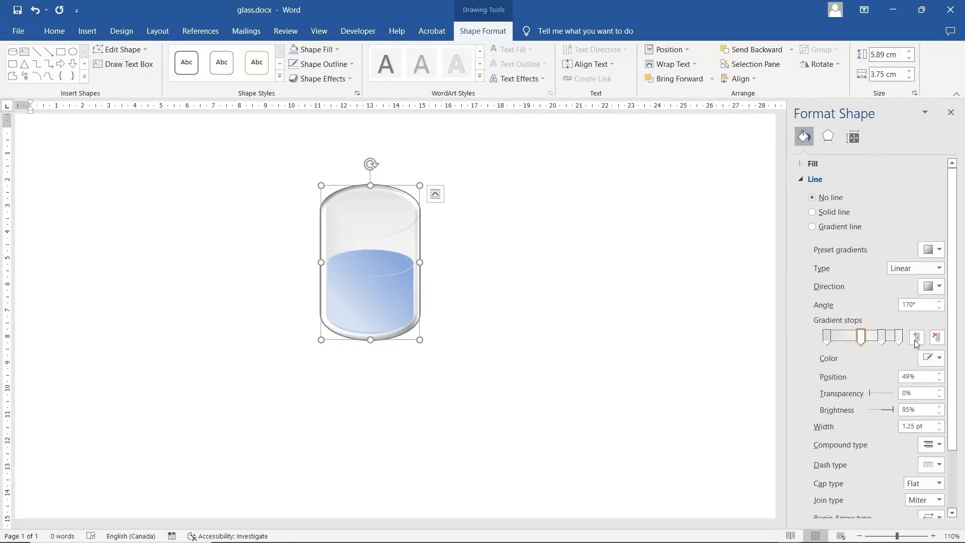
{"action": "left_click", "coordinate": [861, 336]}
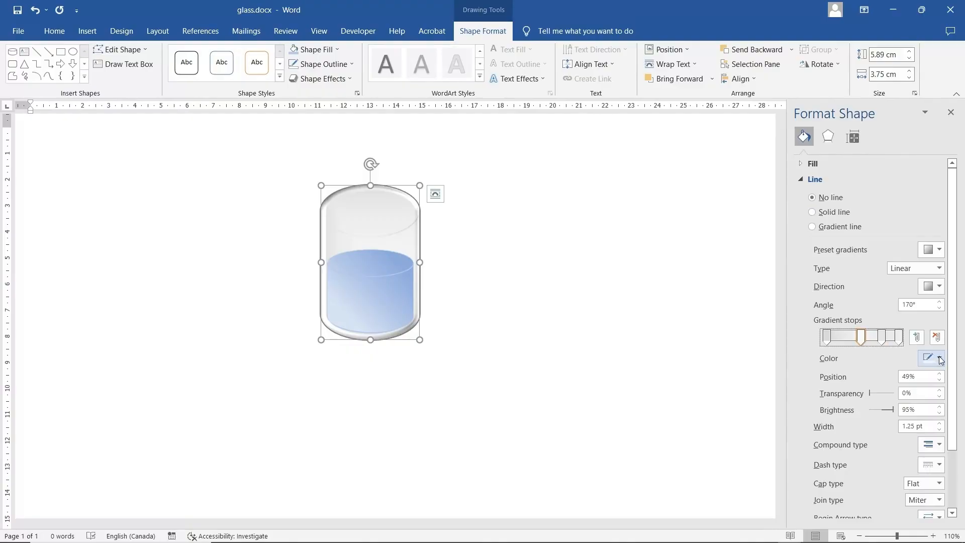
{"action": "left_click", "coordinate": [939, 359]}
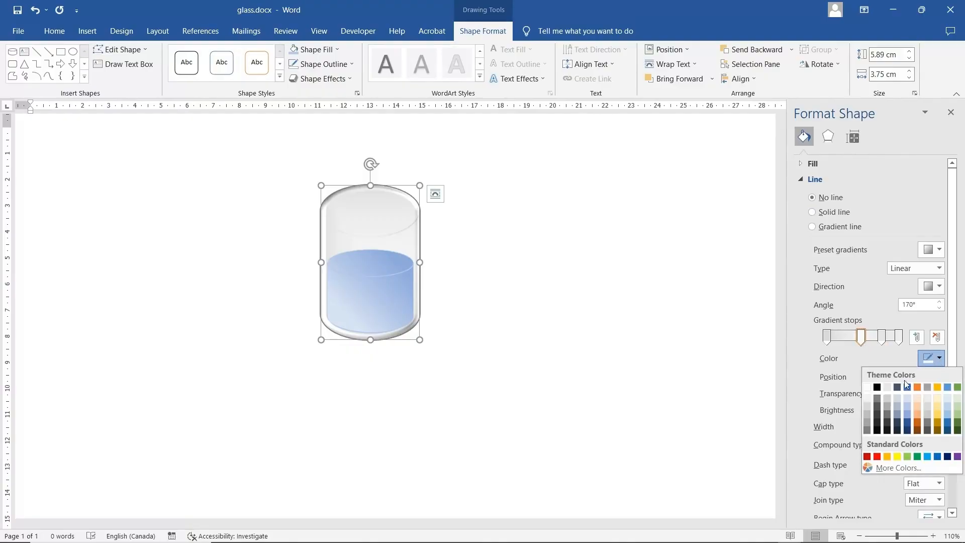
{"action": "left_click", "coordinate": [868, 405]}
{"action": "left_click", "coordinate": [659, 323]}
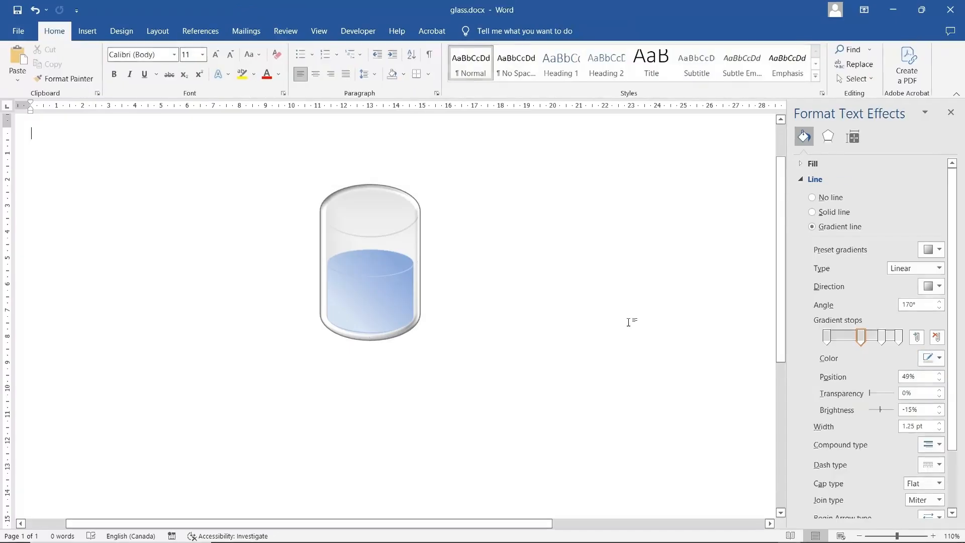